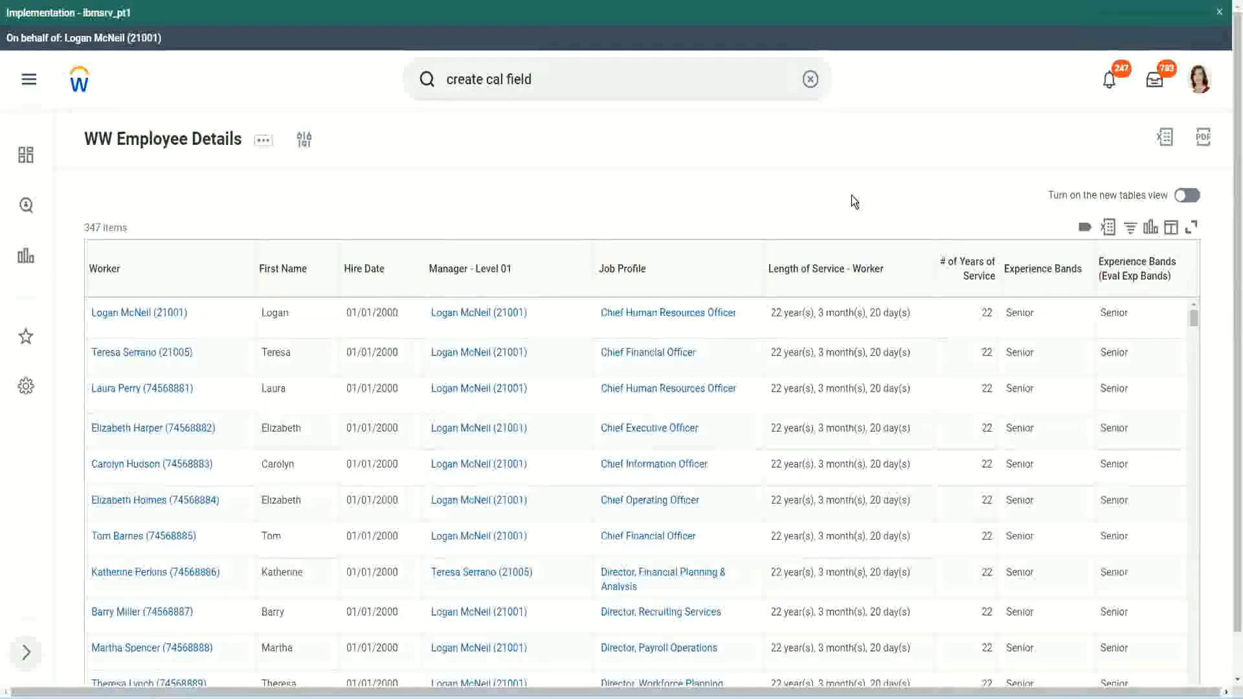
# Copy the name of the existing Evaluate Expression calculated field for experience bands
pyautogui.click(1080, 313)
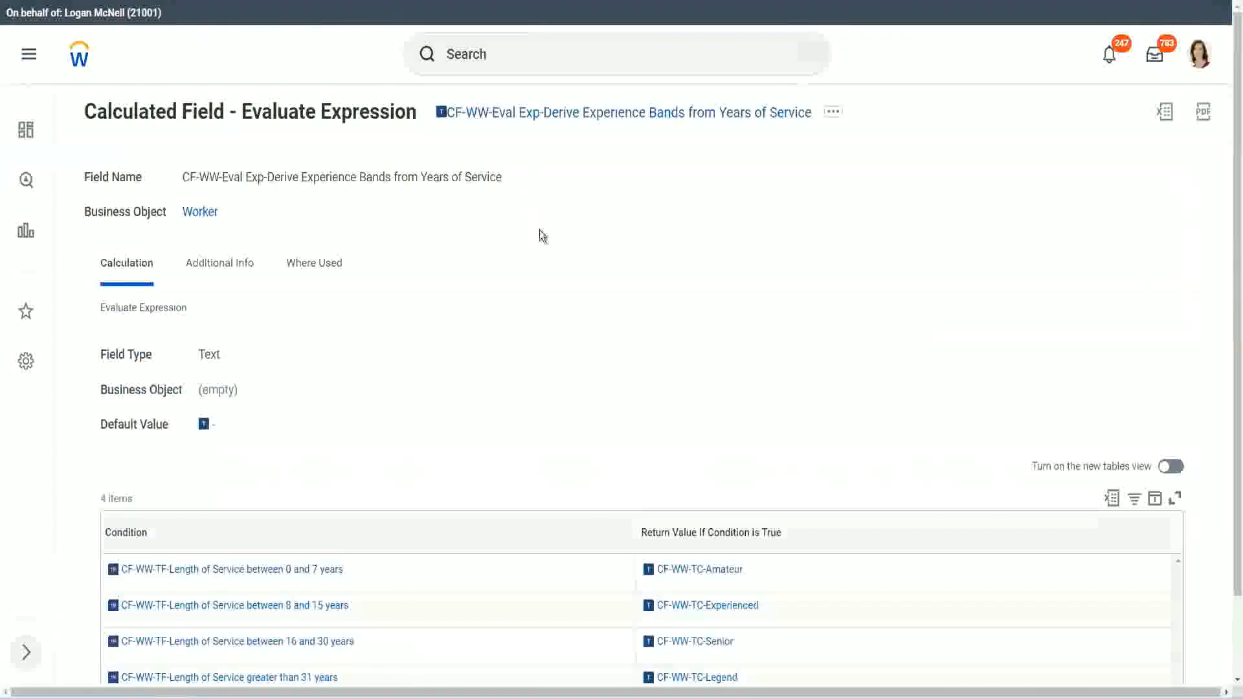
pyautogui.rightClick(541, 119)
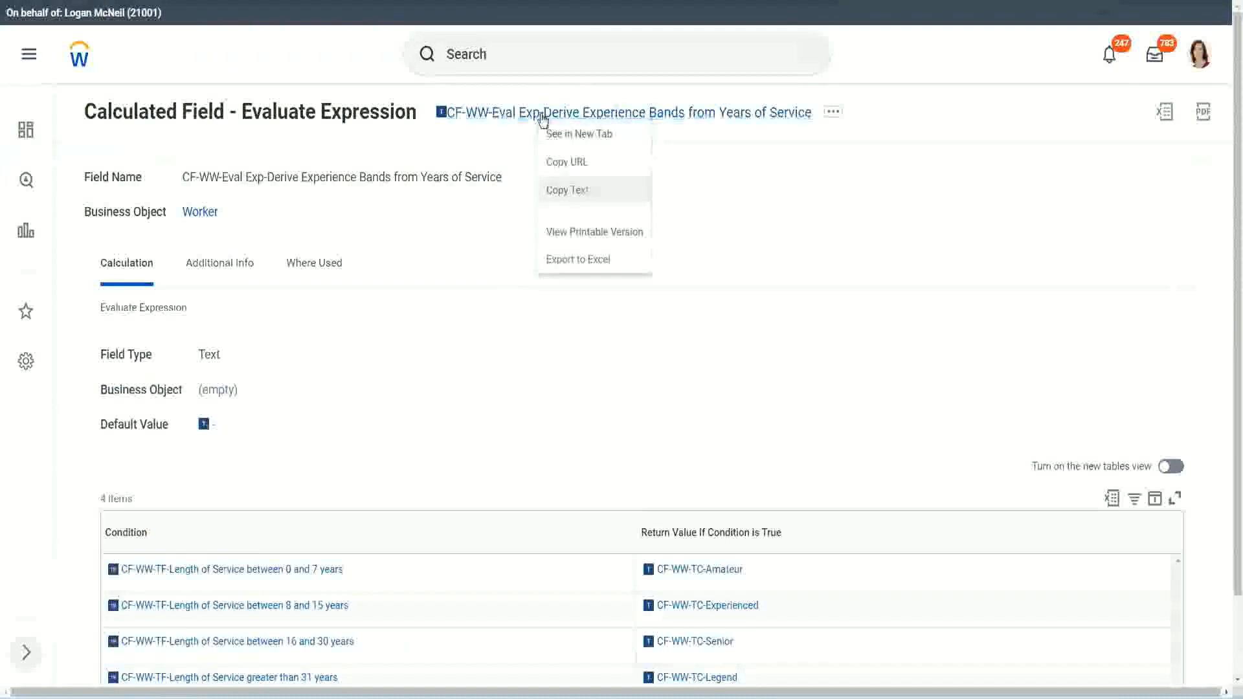
pyautogui.click(585, 194)
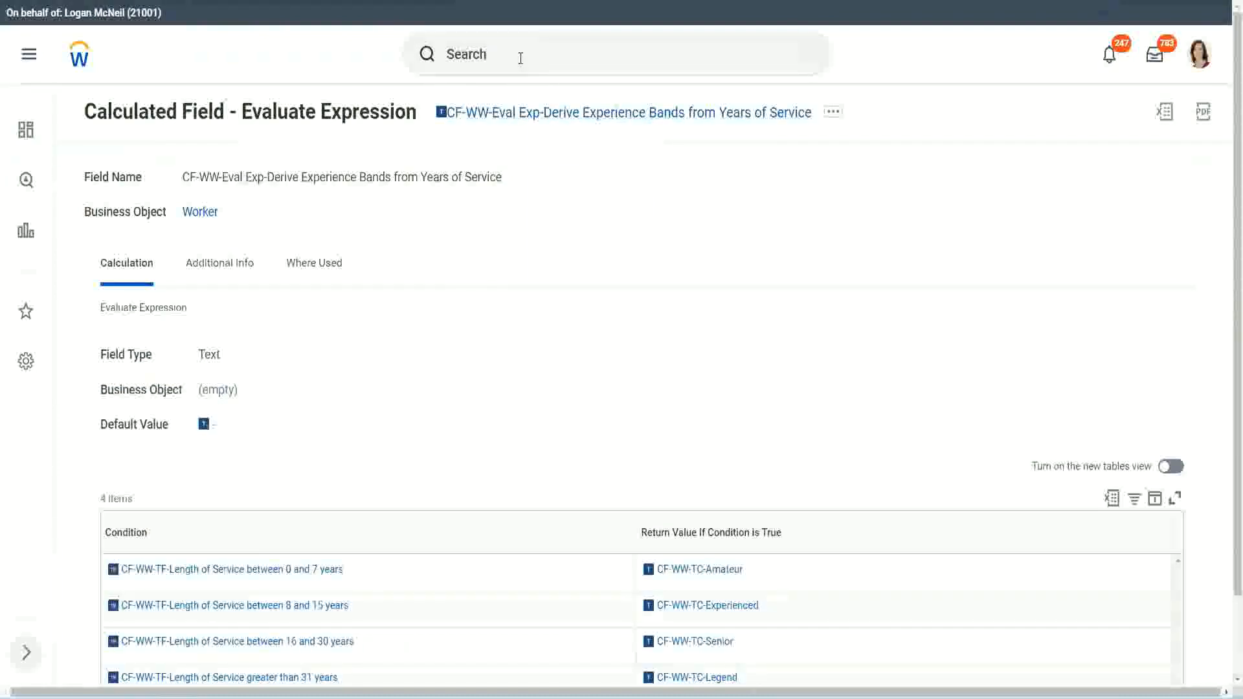
# Search for "create calc field" and open the Create Calculated Field task
pyautogui.click(520, 58)
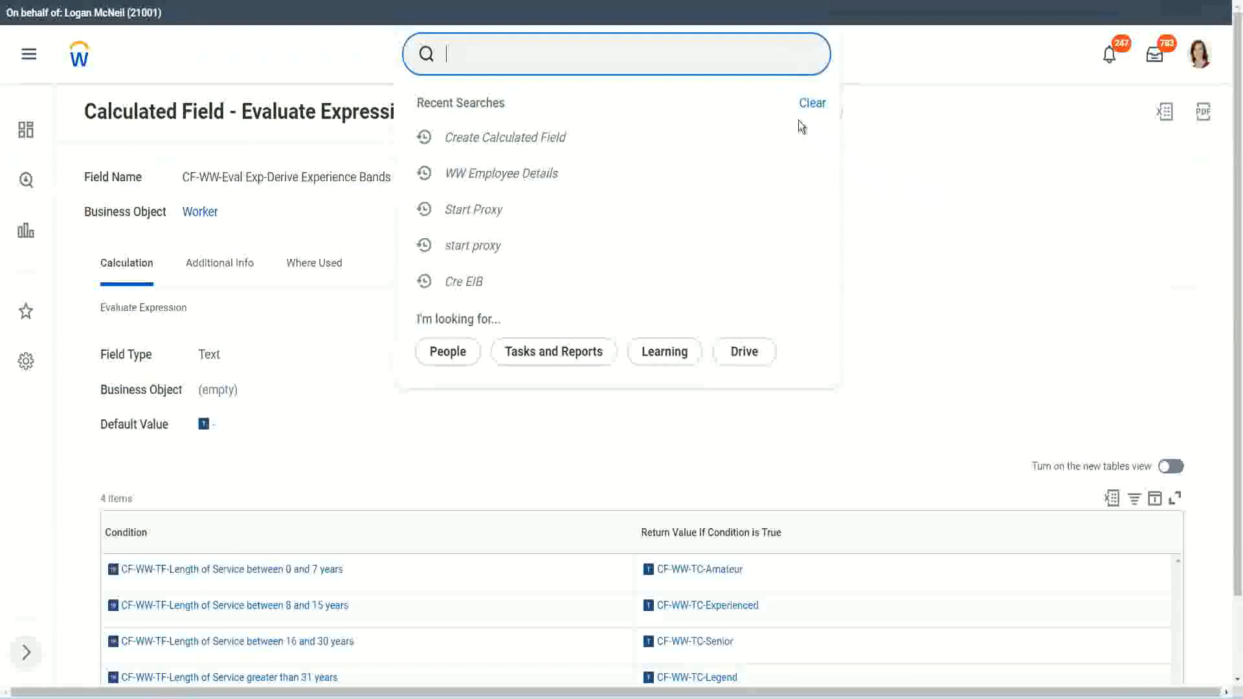
pyautogui.click(492, 49)
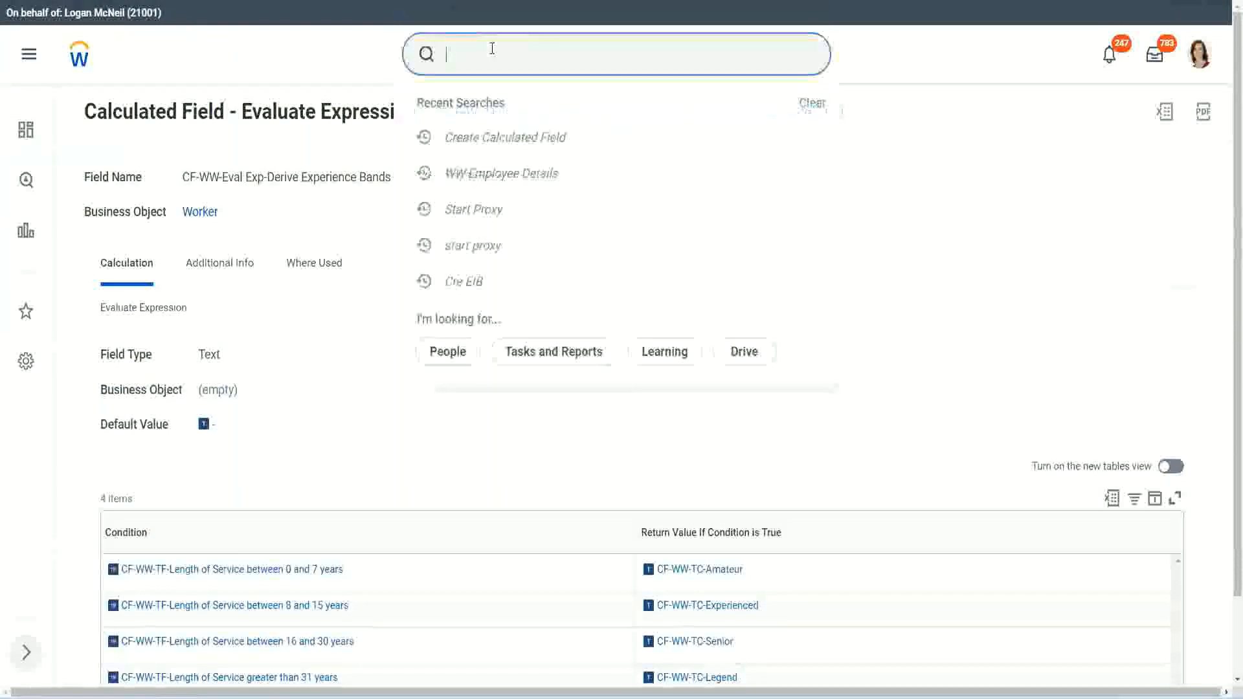
pyautogui.write('create calc')
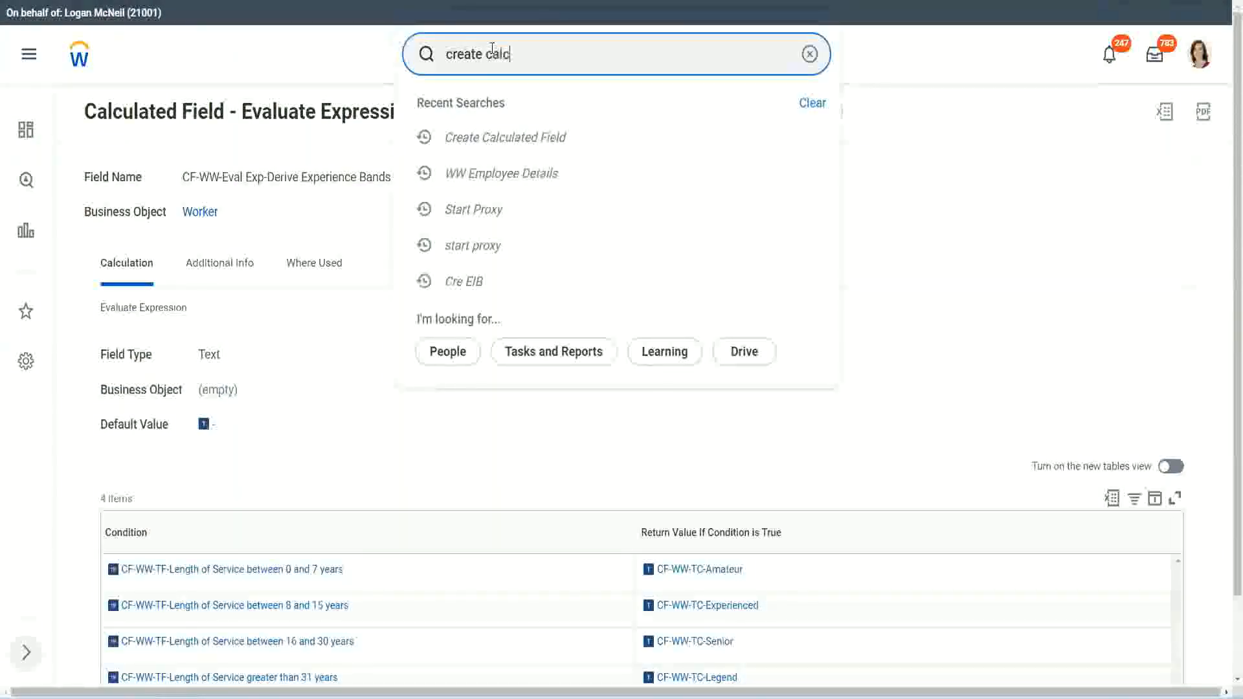
pyautogui.write(' field')
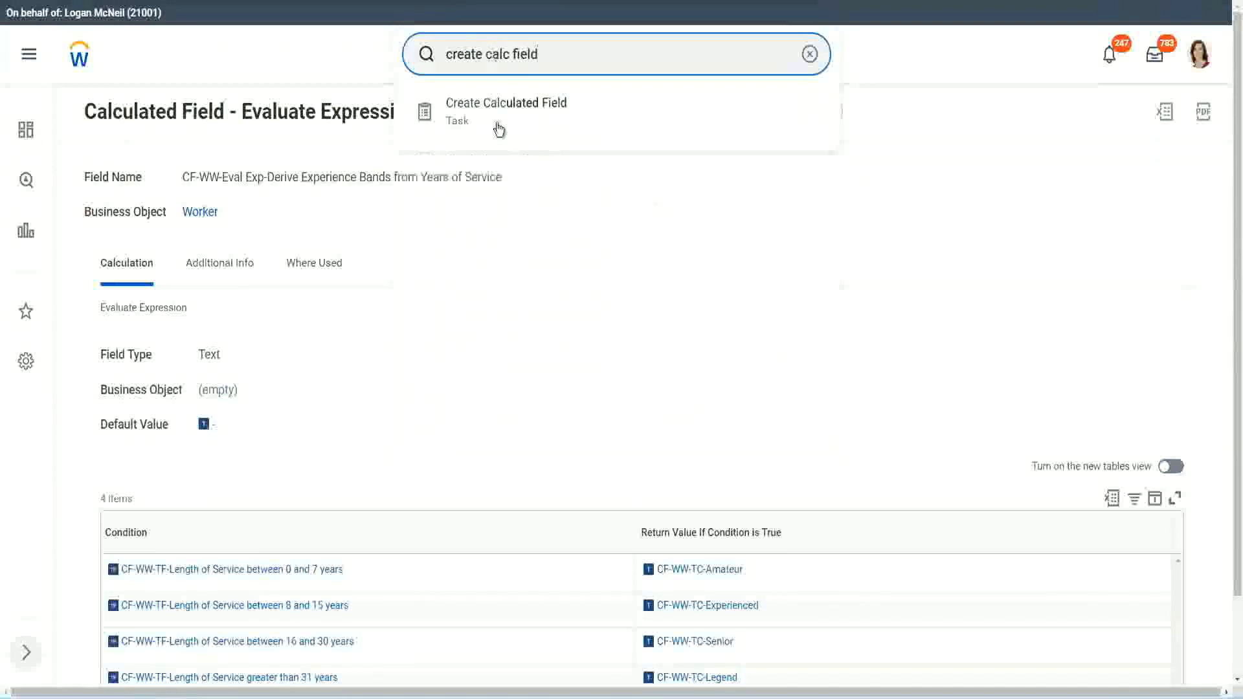
pyautogui.click(515, 118)
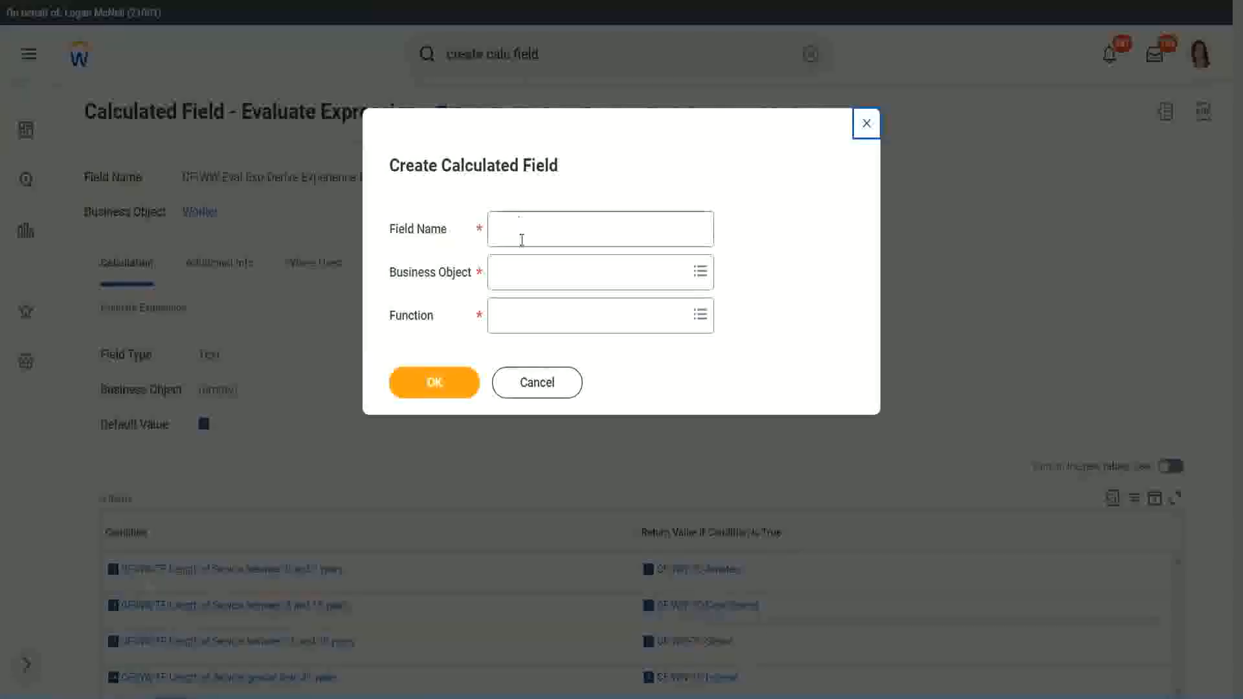
# Name the new calculated field "CF-WW-LRB-Identify Experience Bands from years of Service"
pyautogui.click(523, 231)
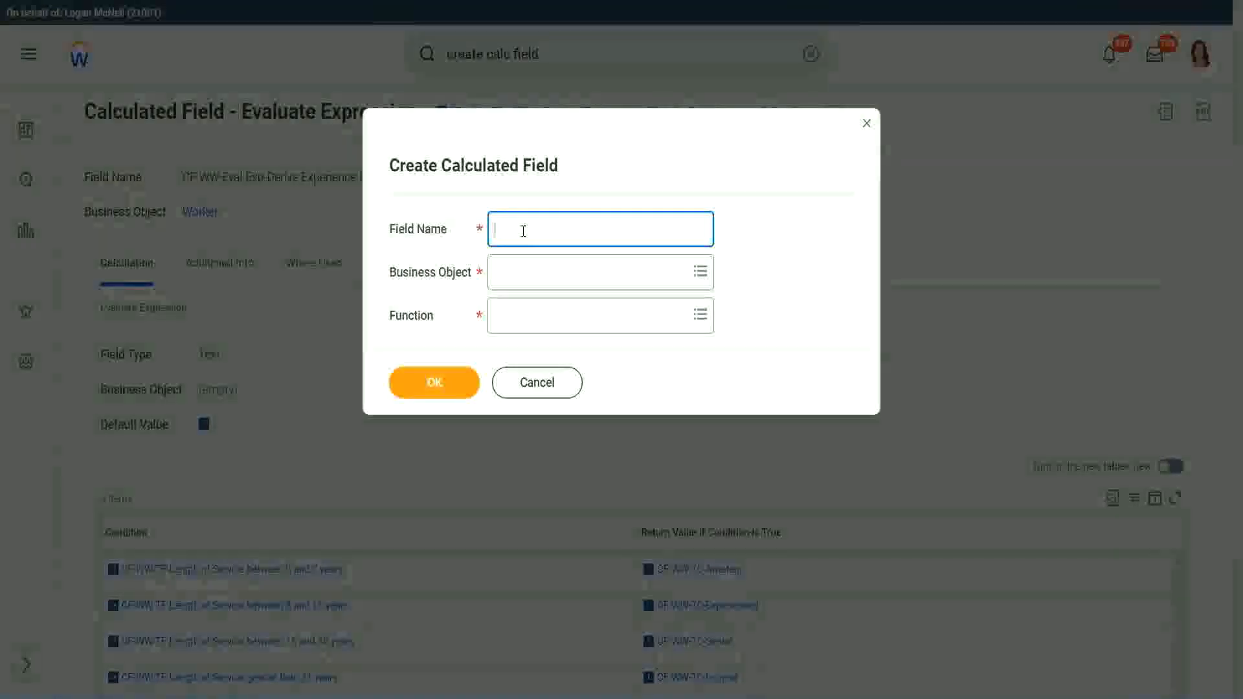
pyautogui.write('CF')
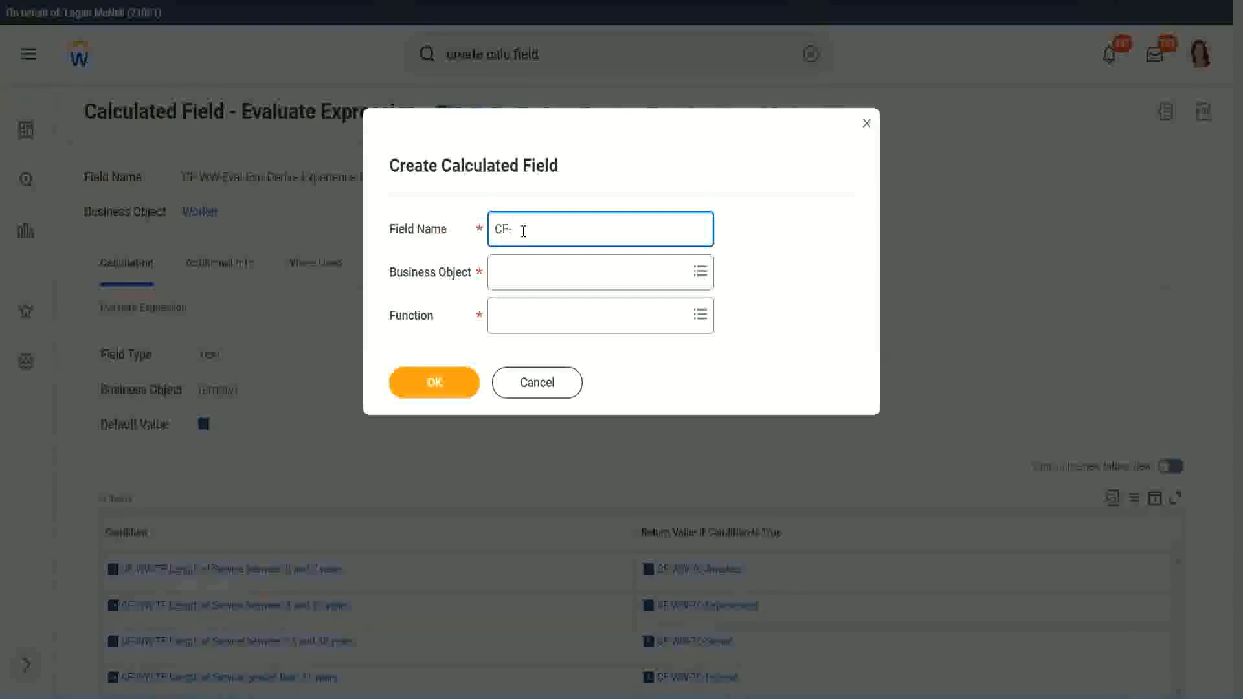
pyautogui.write('-WW-LRB-Identify Ex')
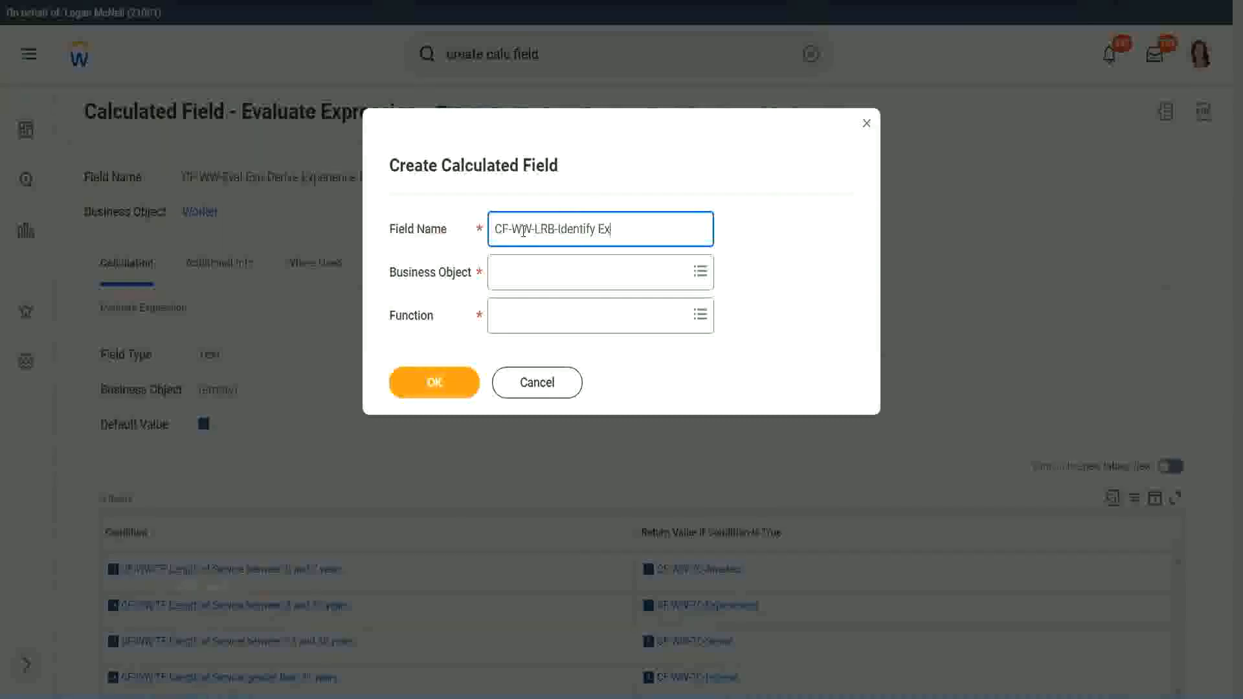
pyautogui.write('eperience Bands fro')
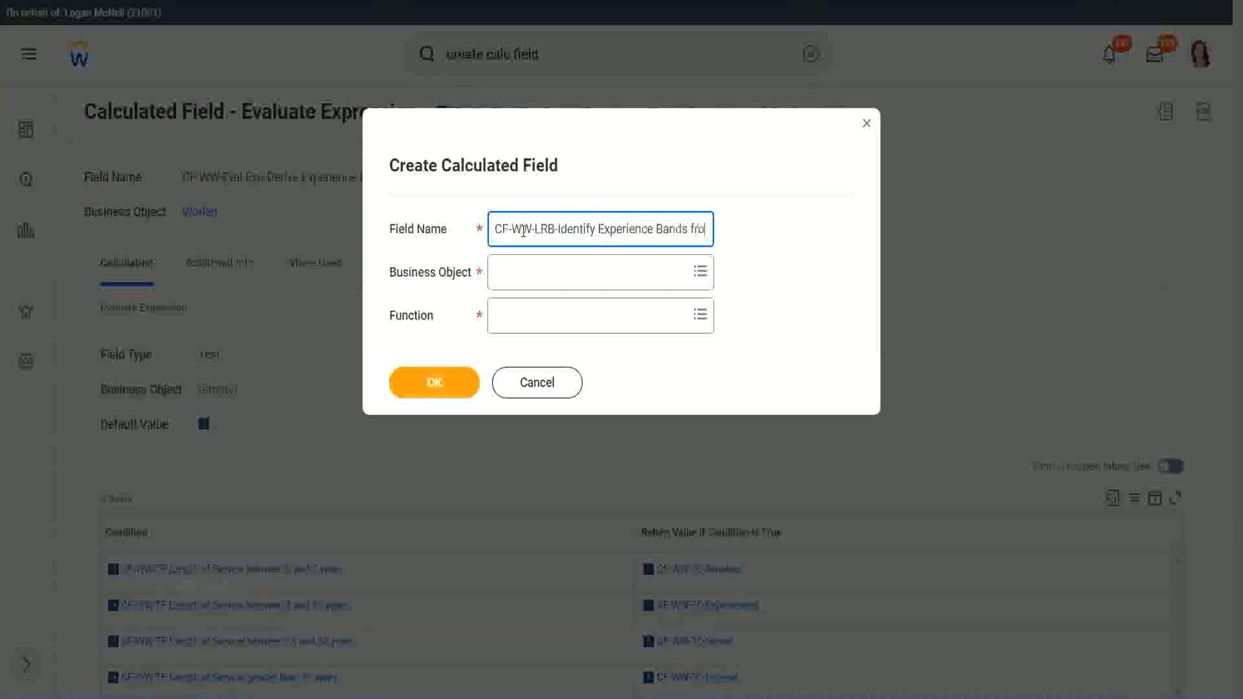
pyautogui.write('m years of Service')
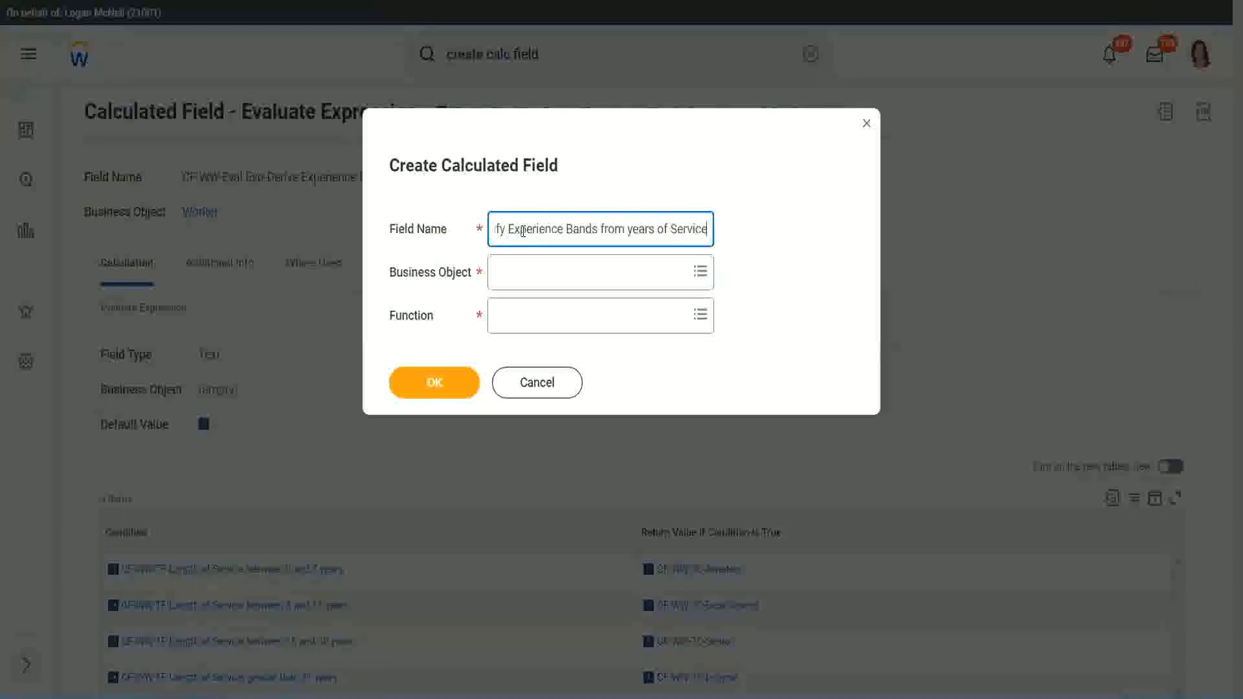
# Set the business object to Worker and the function to Lookup Range Band, and confirm the new field's setup
pyautogui.press('Tab')
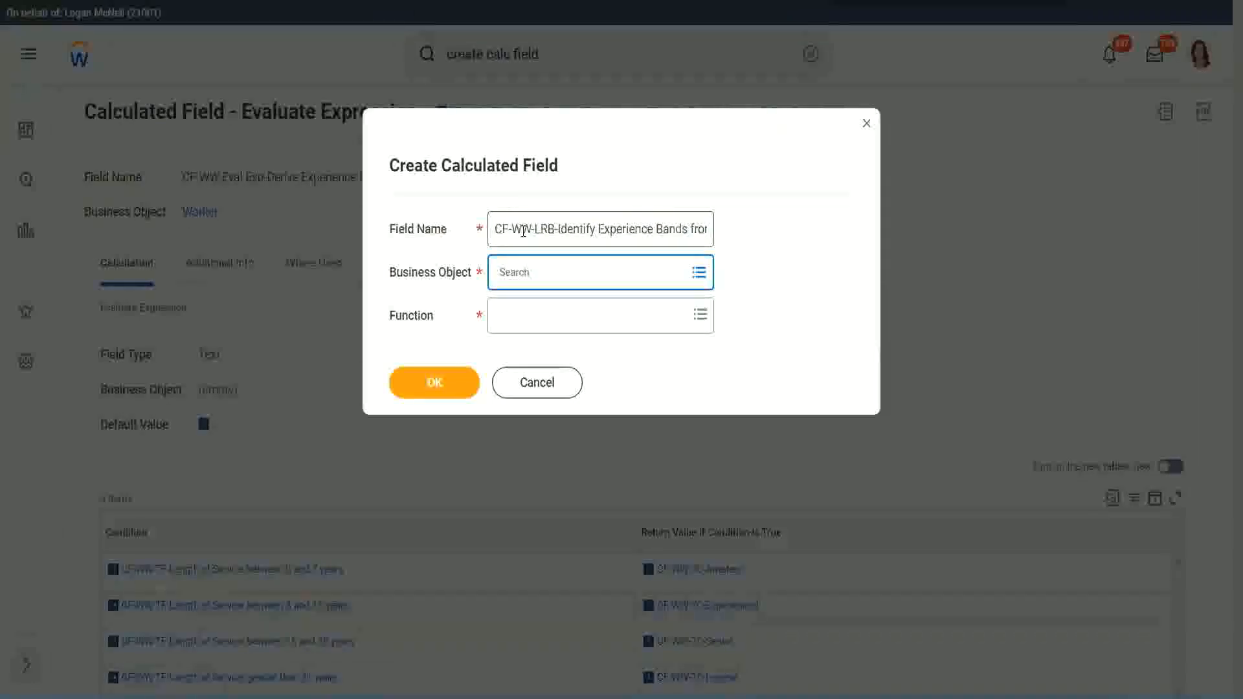
pyautogui.write('worker')
pyautogui.press('Return')
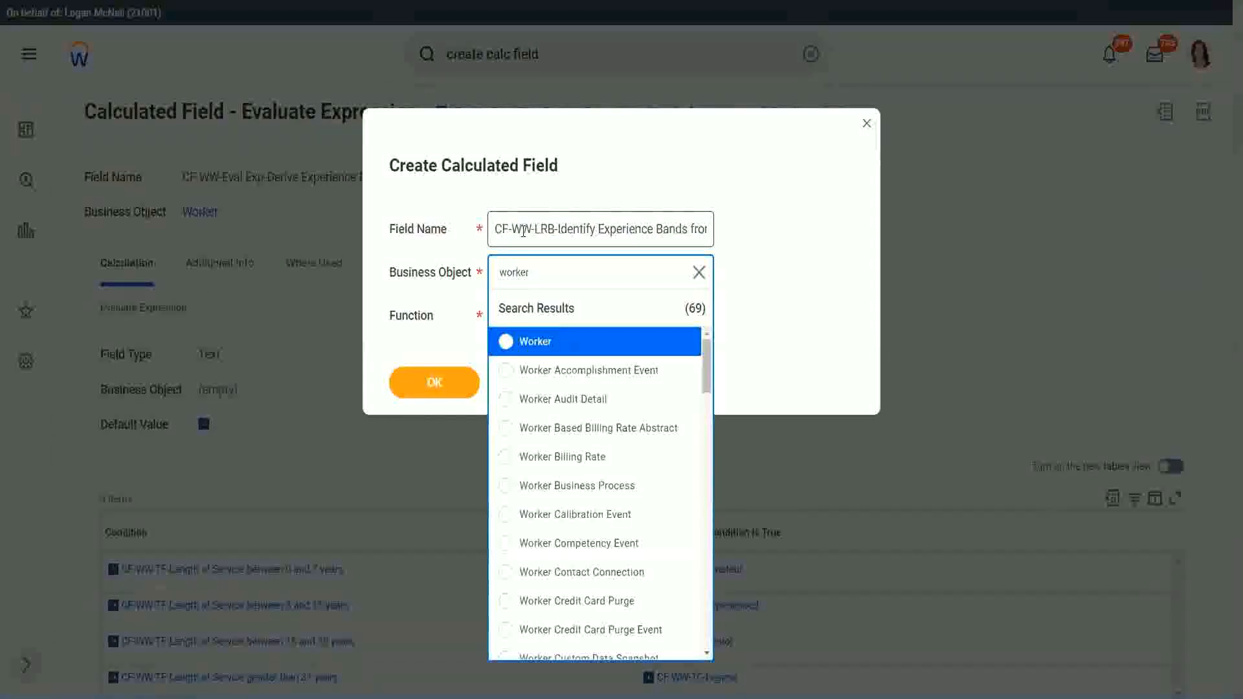
pyautogui.press('Return')
pyautogui.write('lrb')
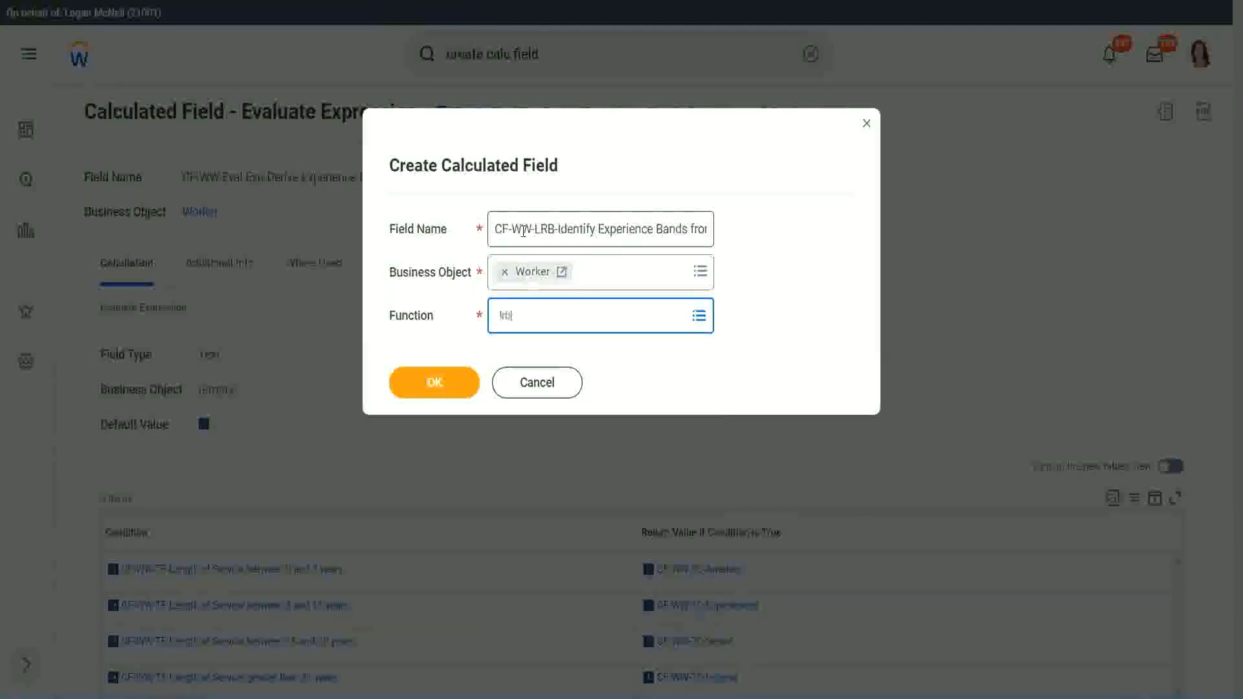
pyautogui.press('Return')
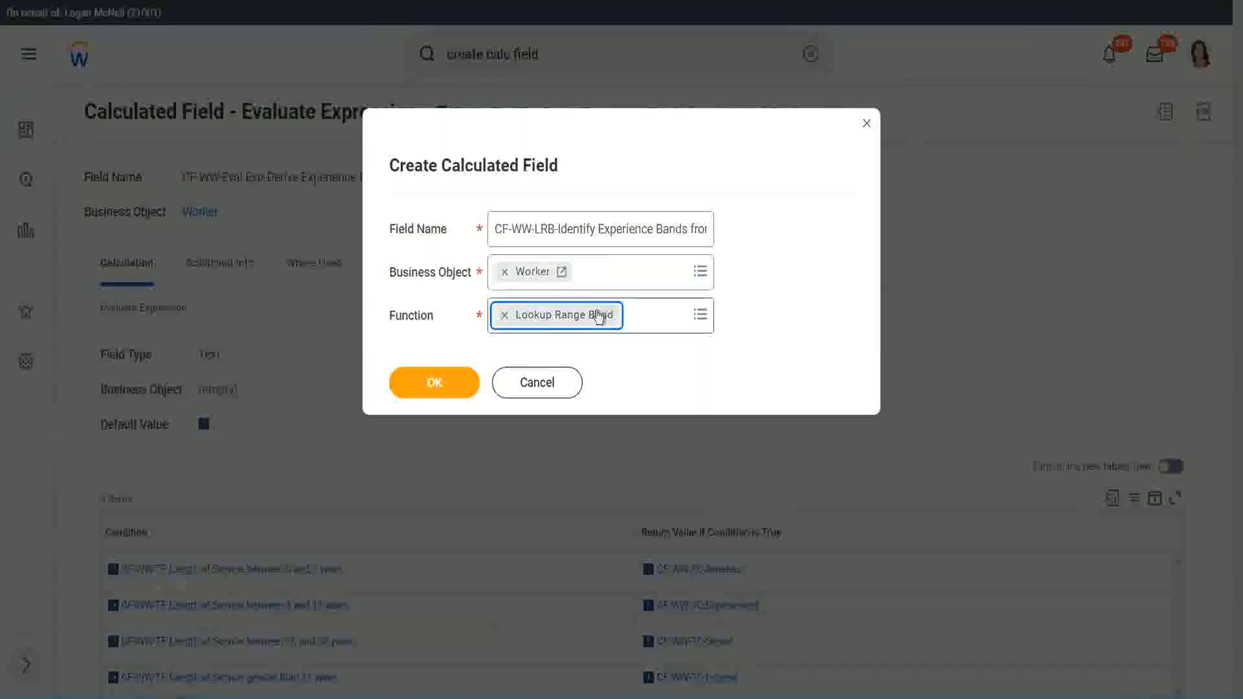
pyautogui.click(444, 384)
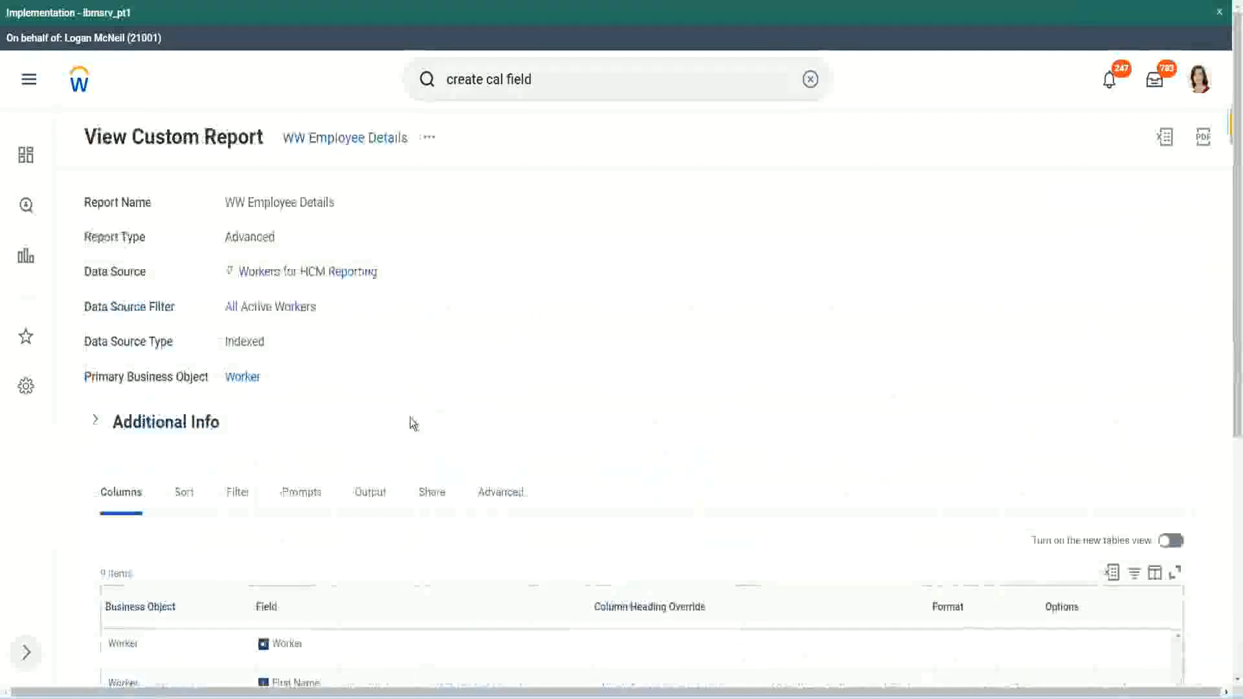
# Copy the name "CF-WW-Convert Text To Number-Number of Years from Length of Service" from the WW Employee Details report and use it as the source field
pyautogui.scroll(-5, 415, 421)
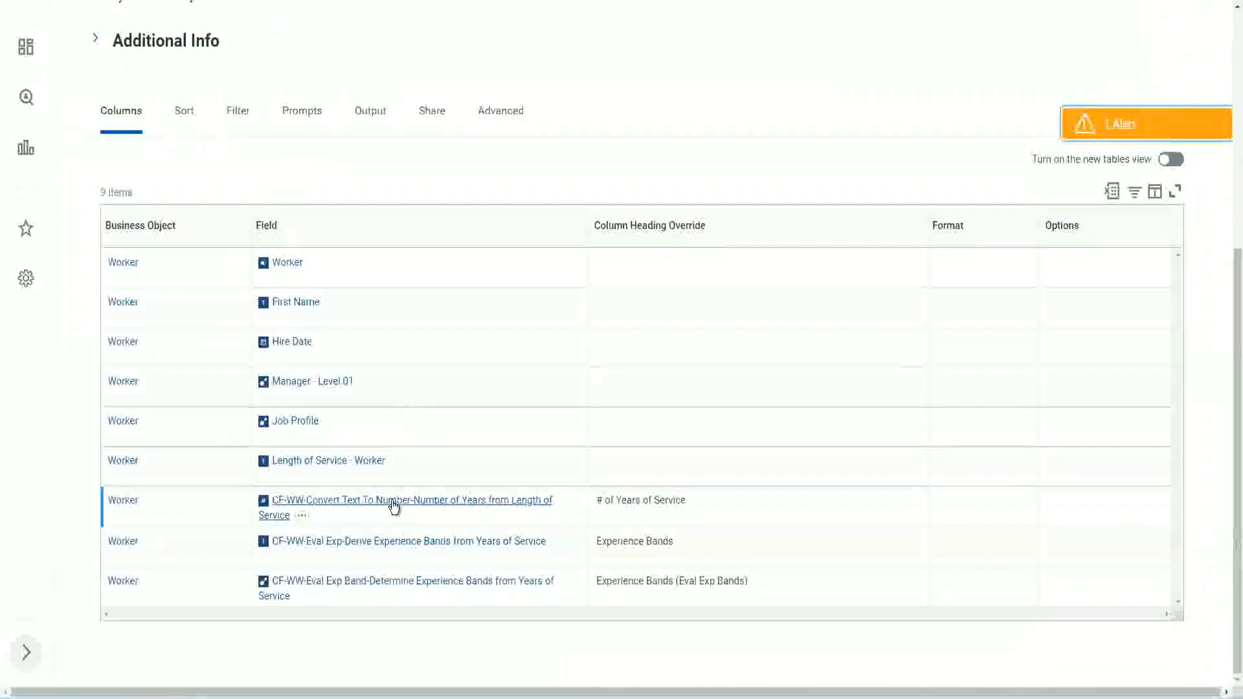
pyautogui.rightClick(392, 508)
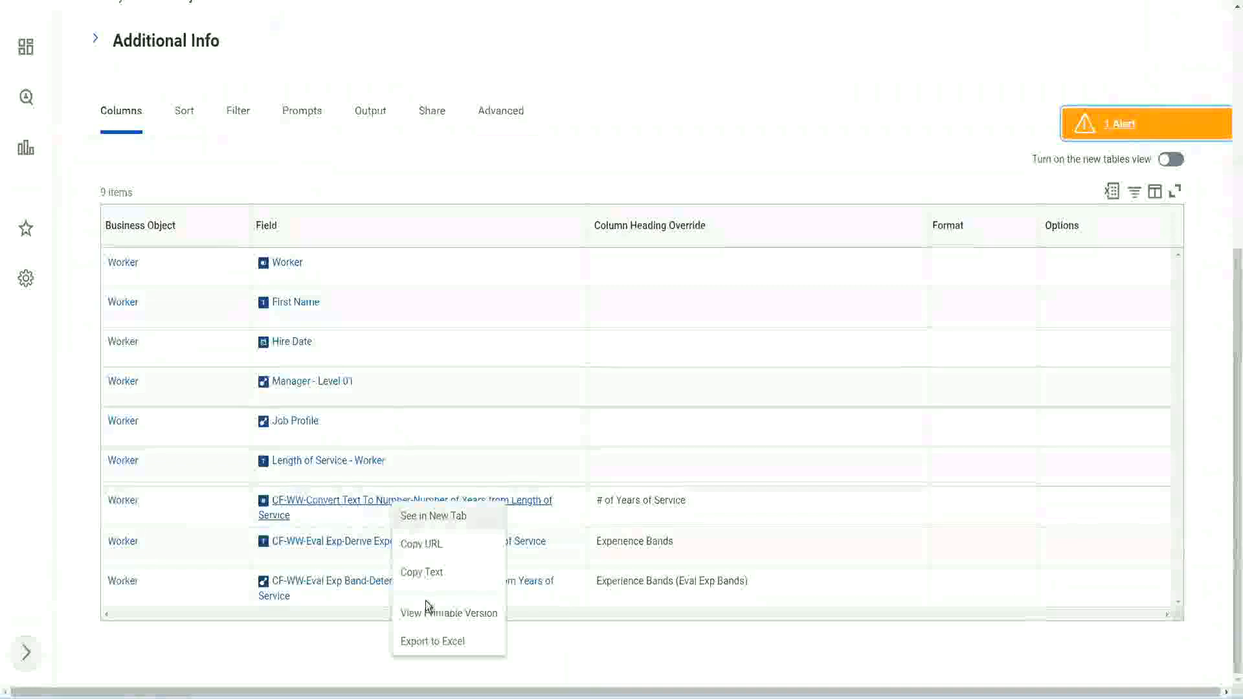
pyautogui.click(427, 574)
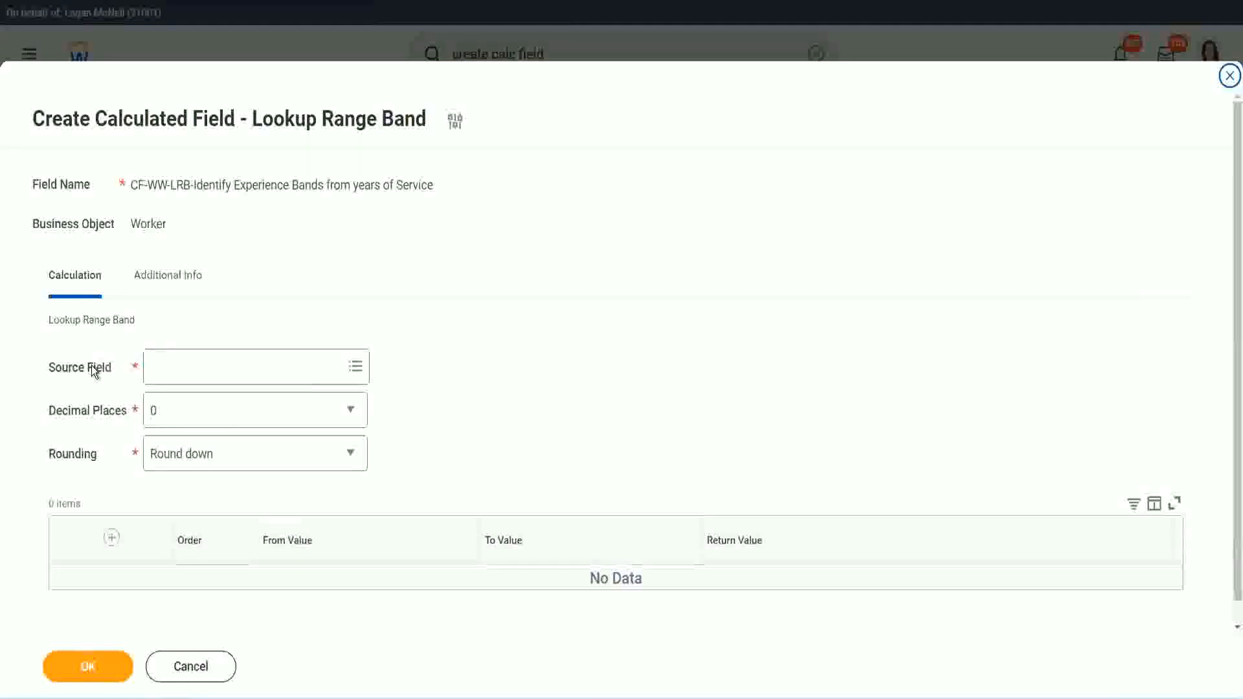
pyautogui.click(193, 366)
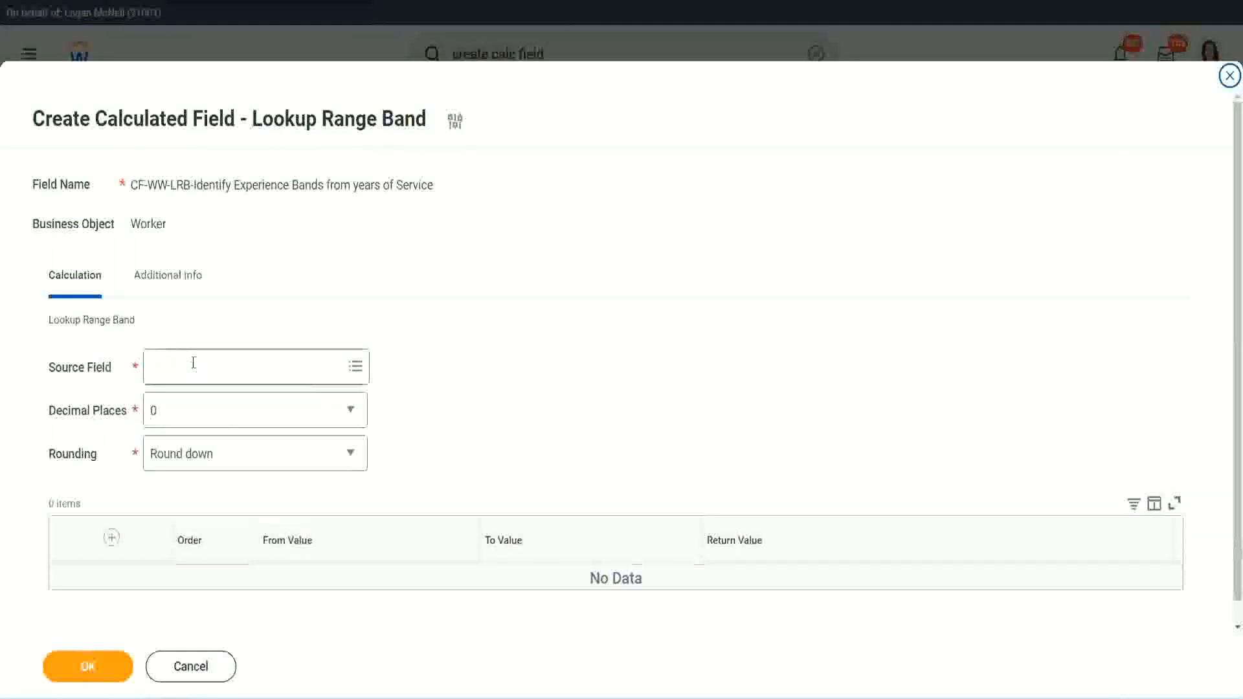
pyautogui.hotkey('ctrl', 'v')
pyautogui.press('Return')
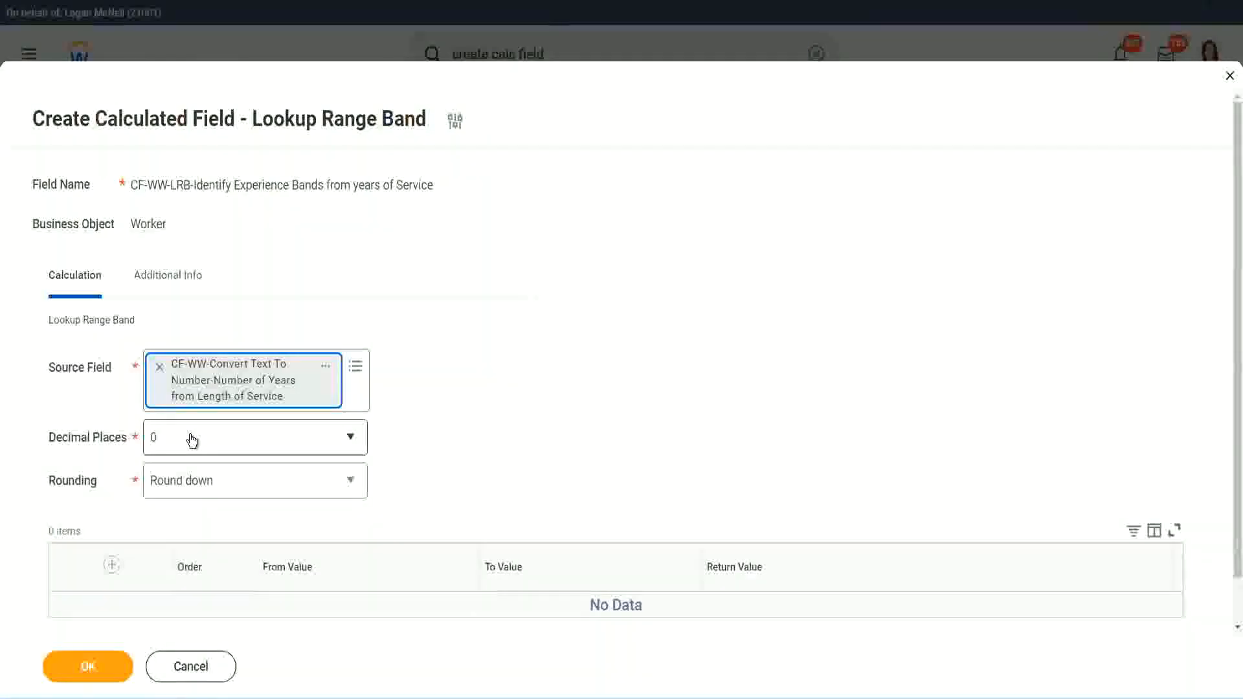
# Review the decimal places options, keeping 0, and set the rounding to Round
pyautogui.click(242, 444)
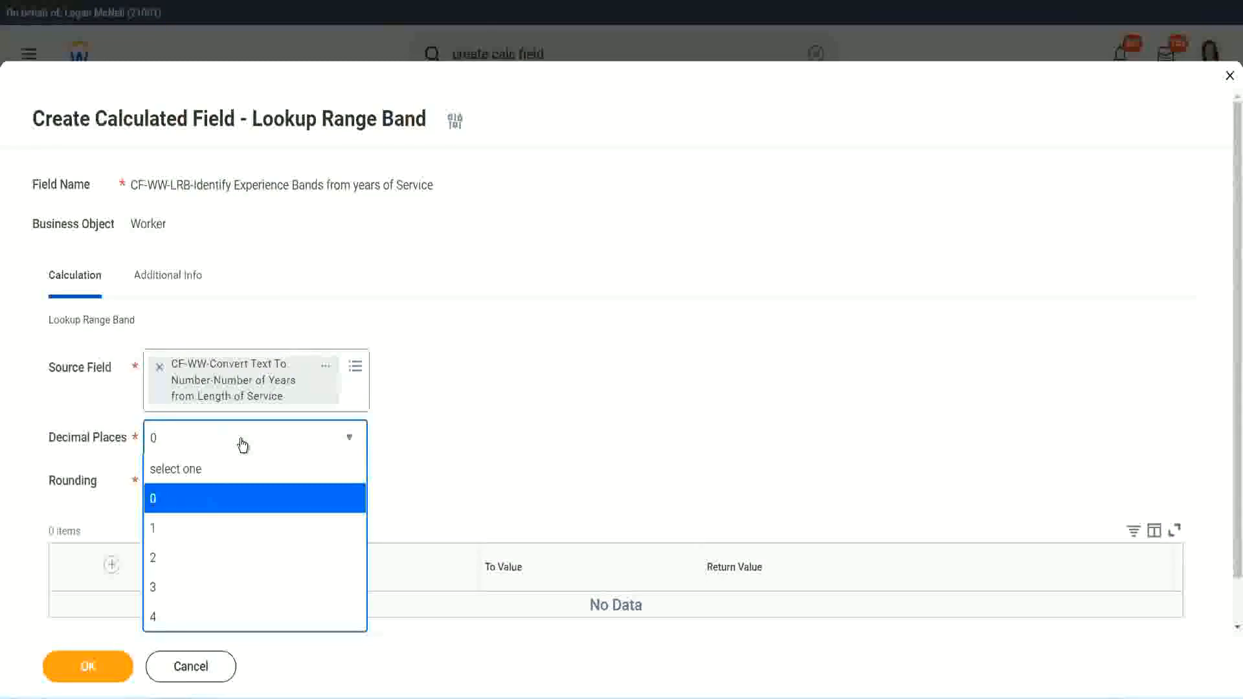
pyautogui.click(484, 425)
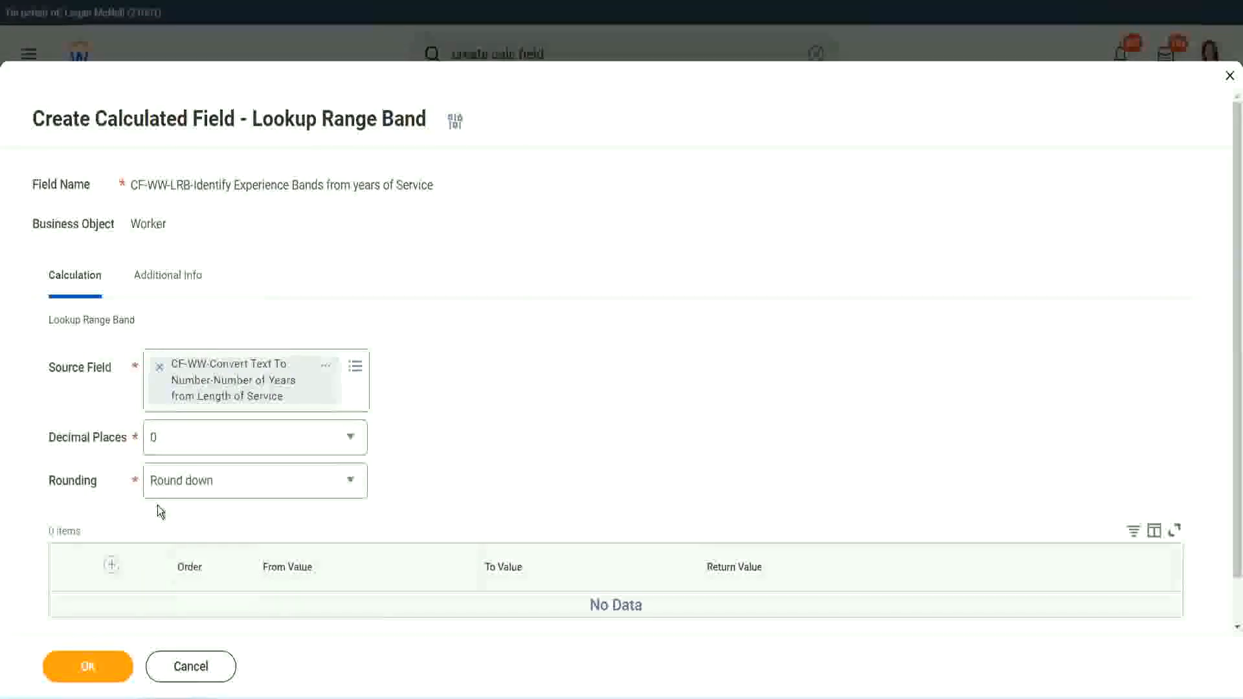
pyautogui.click(200, 486)
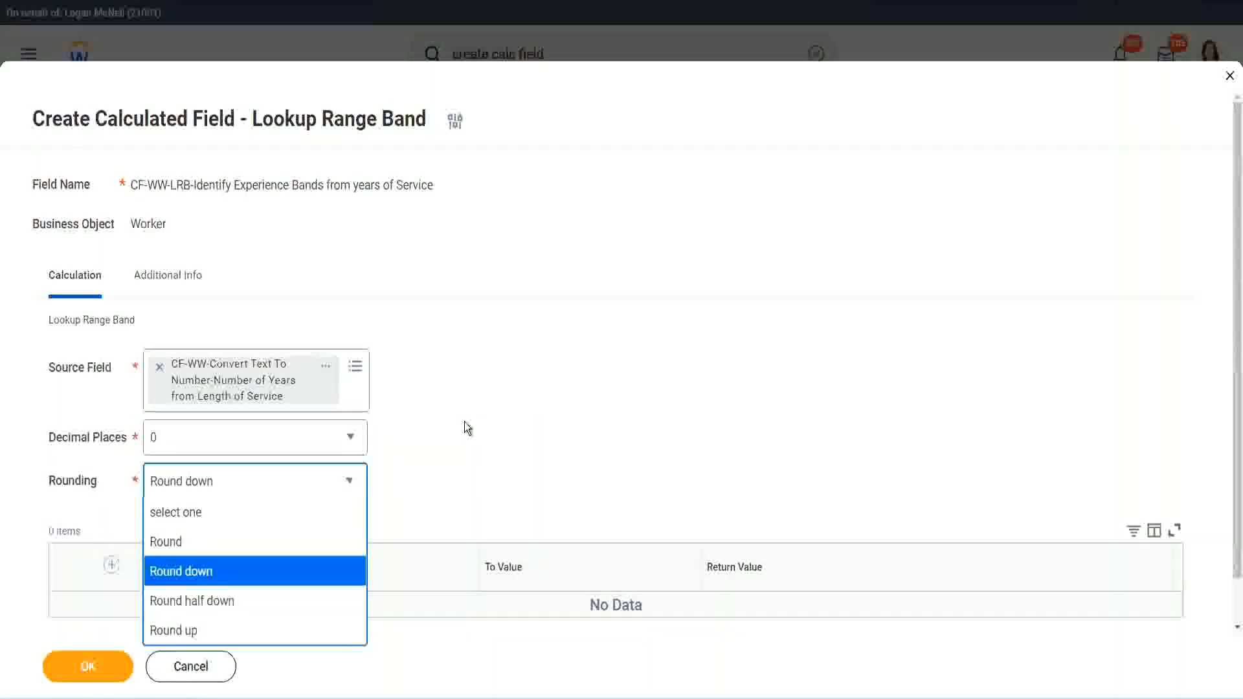
pyautogui.click(437, 476)
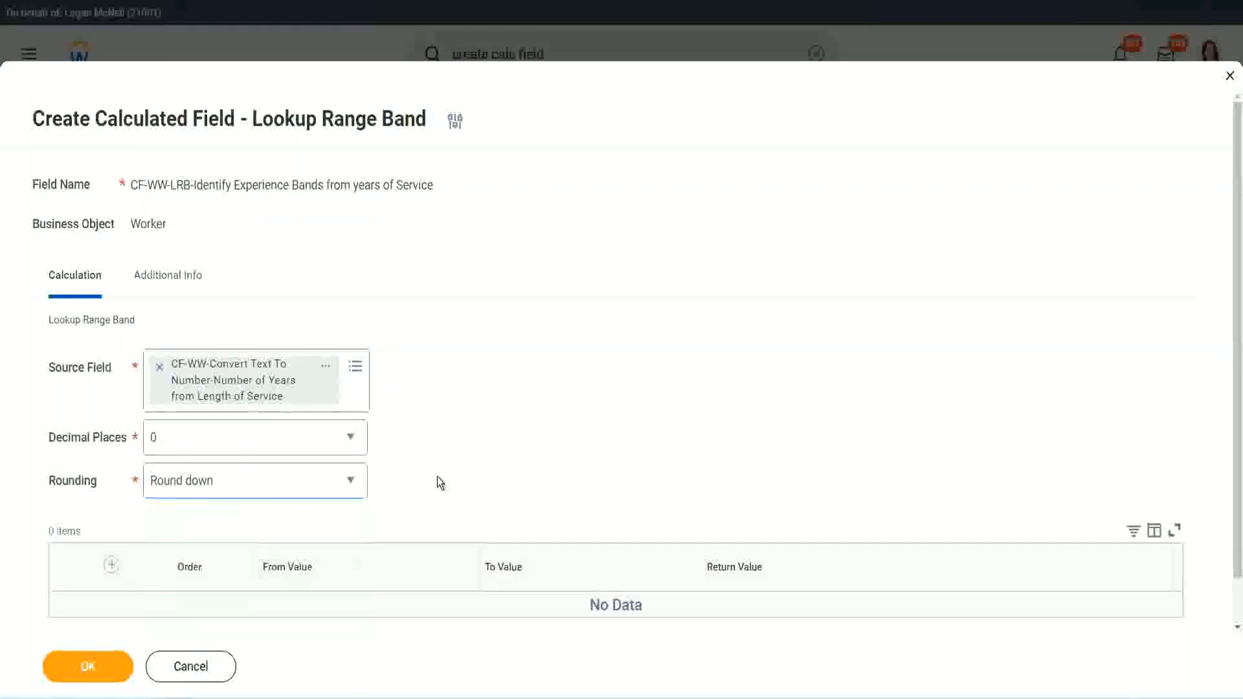
pyautogui.click(212, 484)
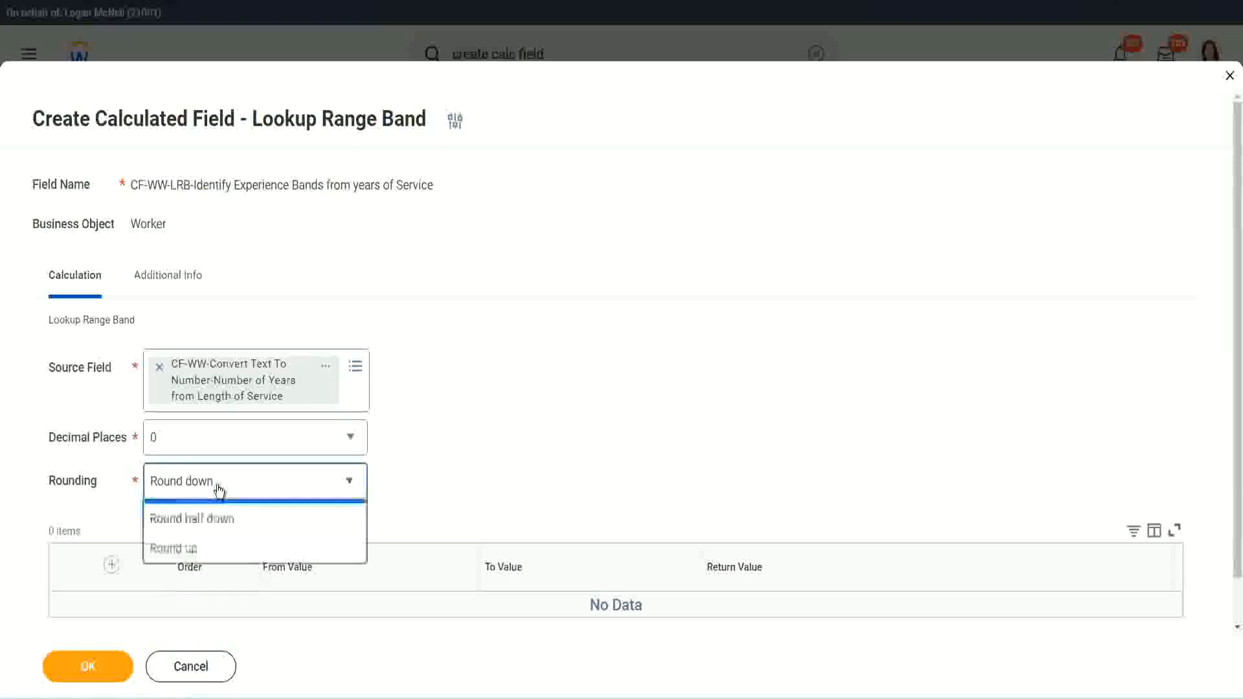
pyautogui.click(207, 548)
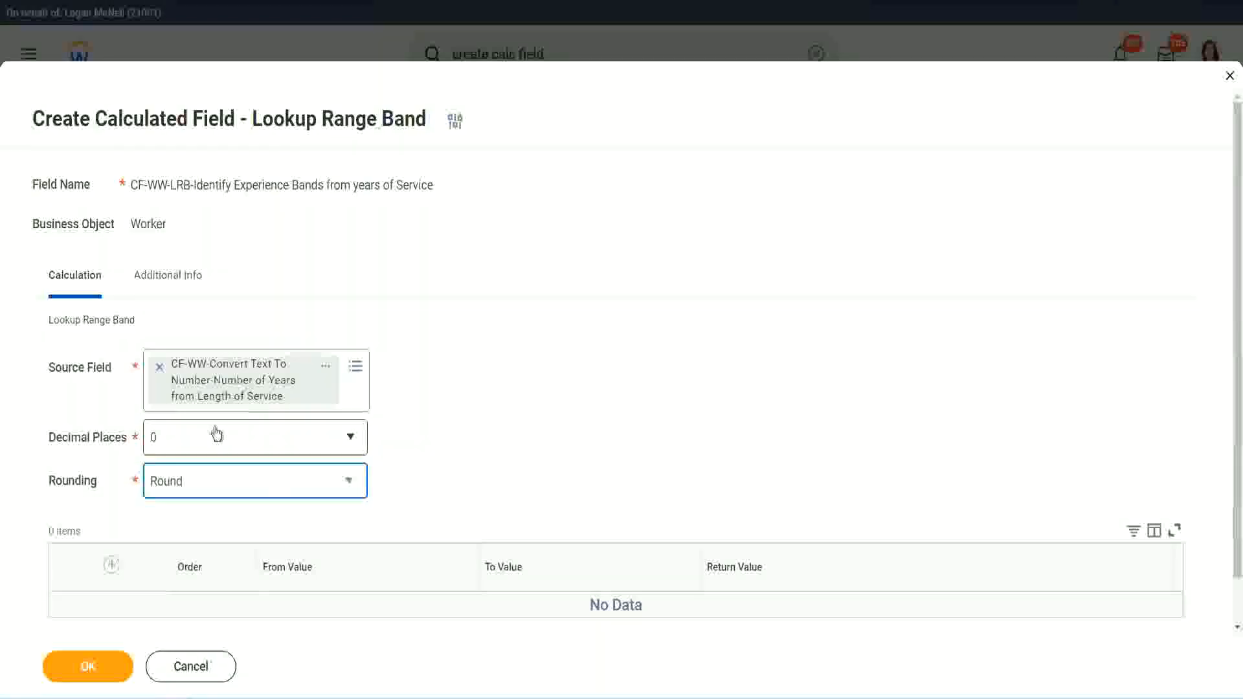
# Add a range row from 0 to 7 with the return value Amateur
pyautogui.click(113, 567)
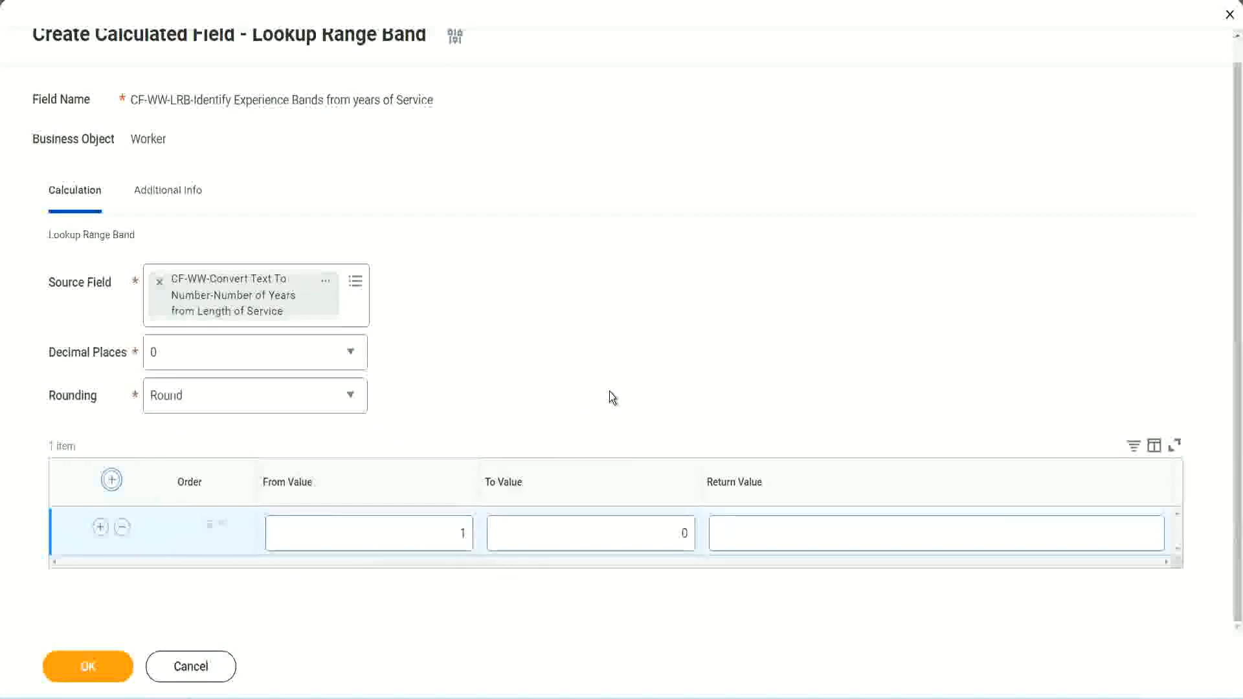
pyautogui.click(454, 537)
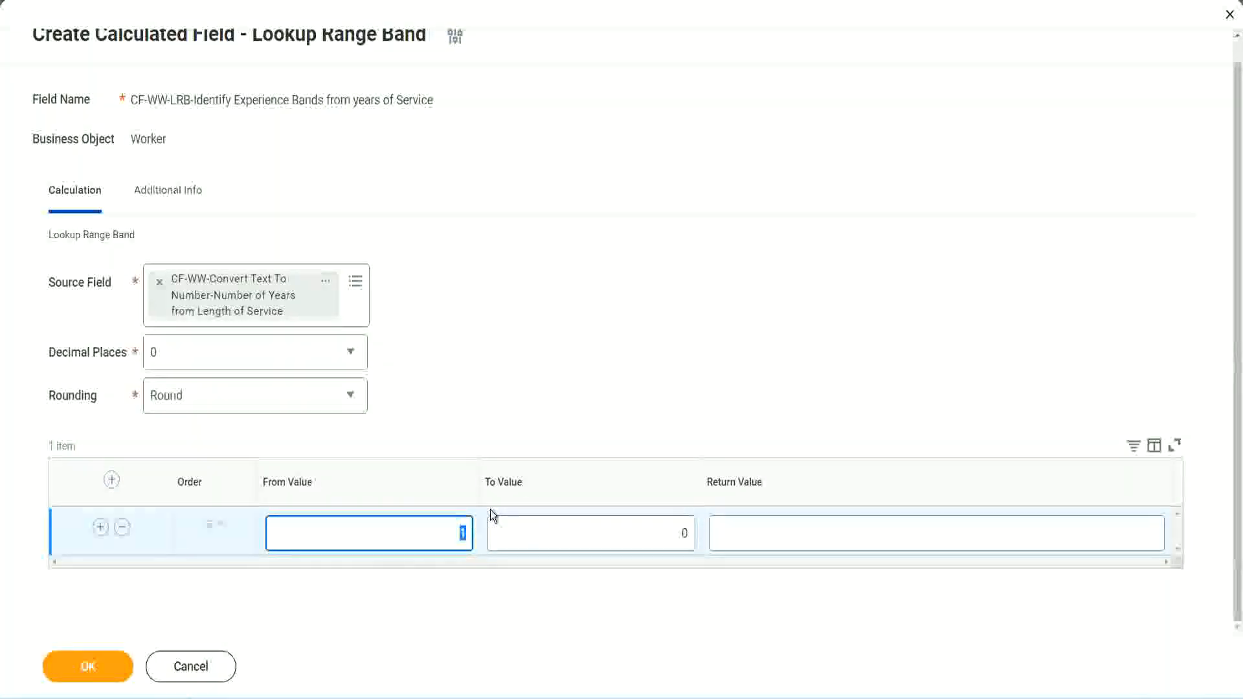
pyautogui.write('0')
pyautogui.press('Tab')
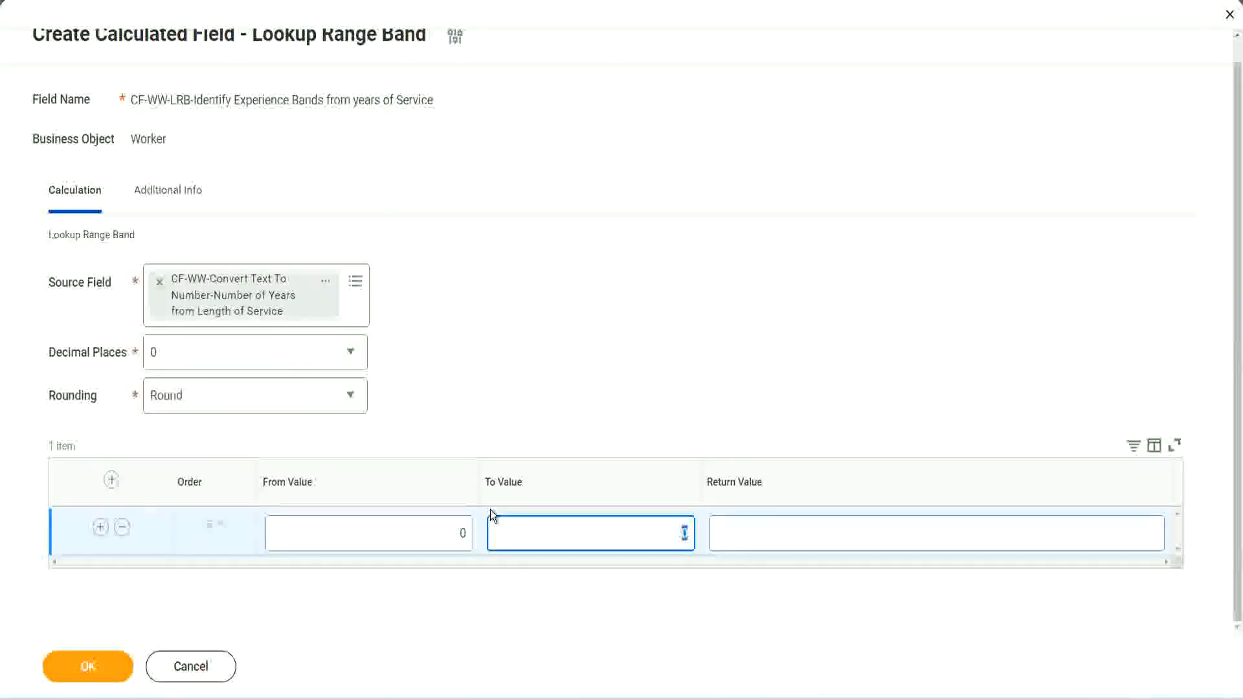
pyautogui.write('7')
pyautogui.press('Tab')
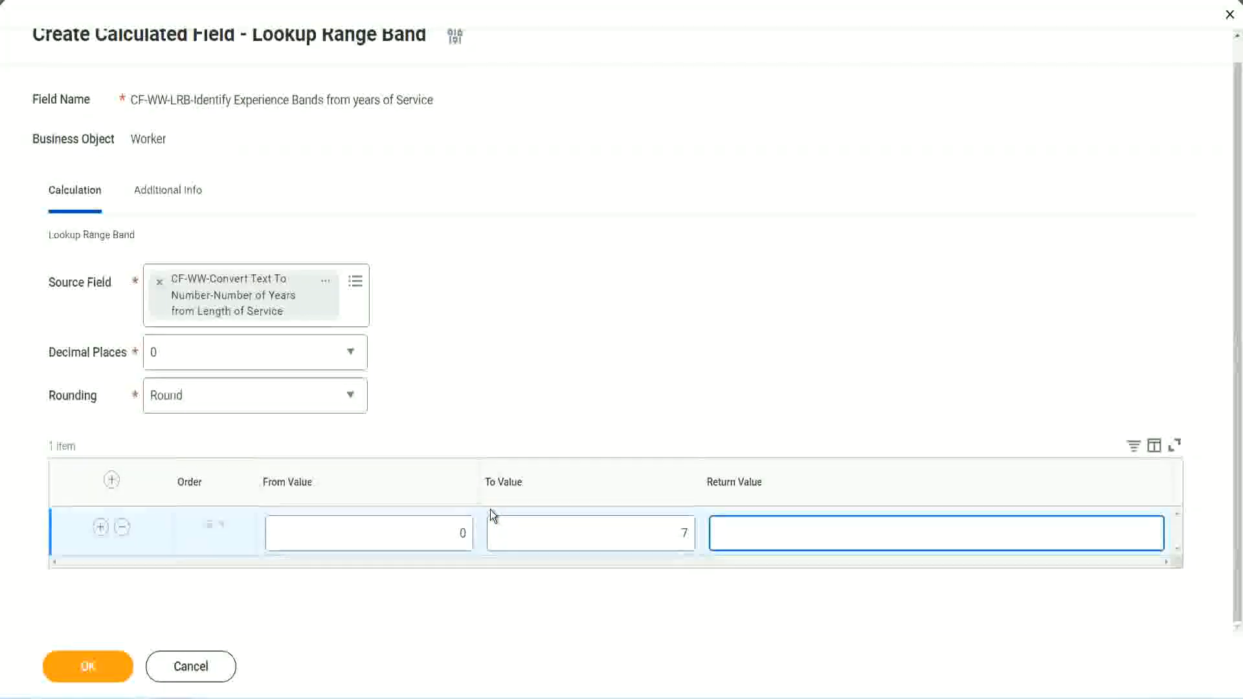
pyautogui.write('Amateur')
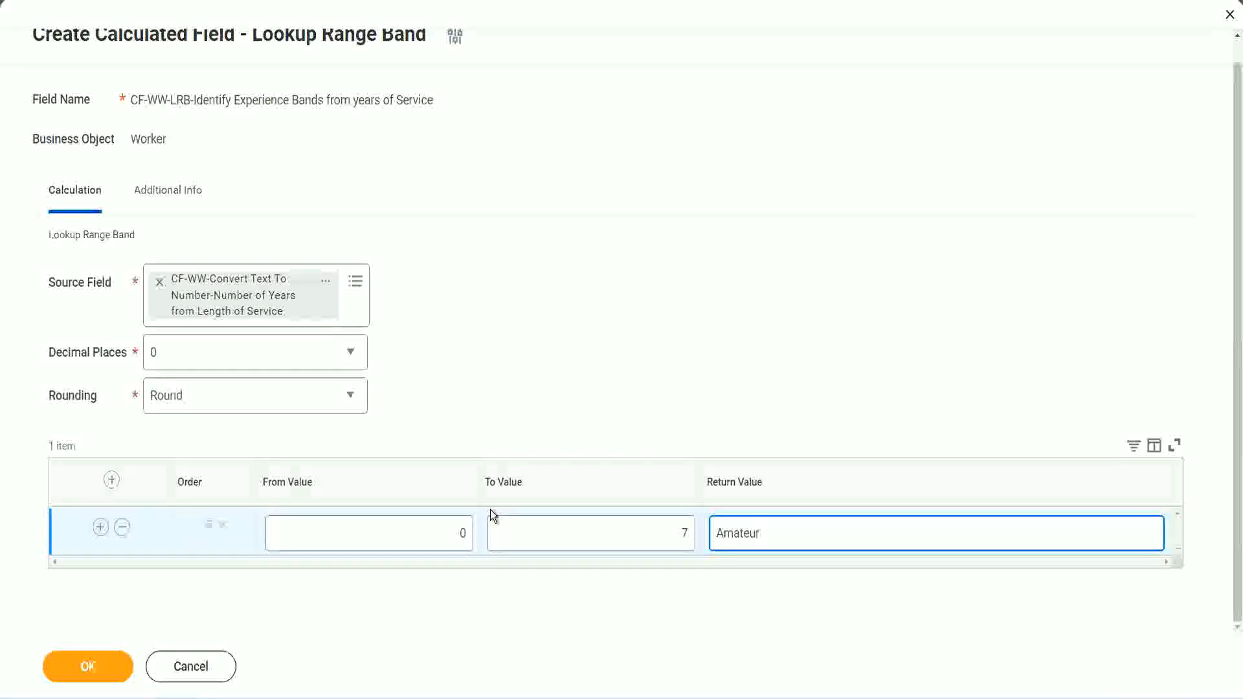
pyautogui.click(431, 547)
pyautogui.click(683, 533)
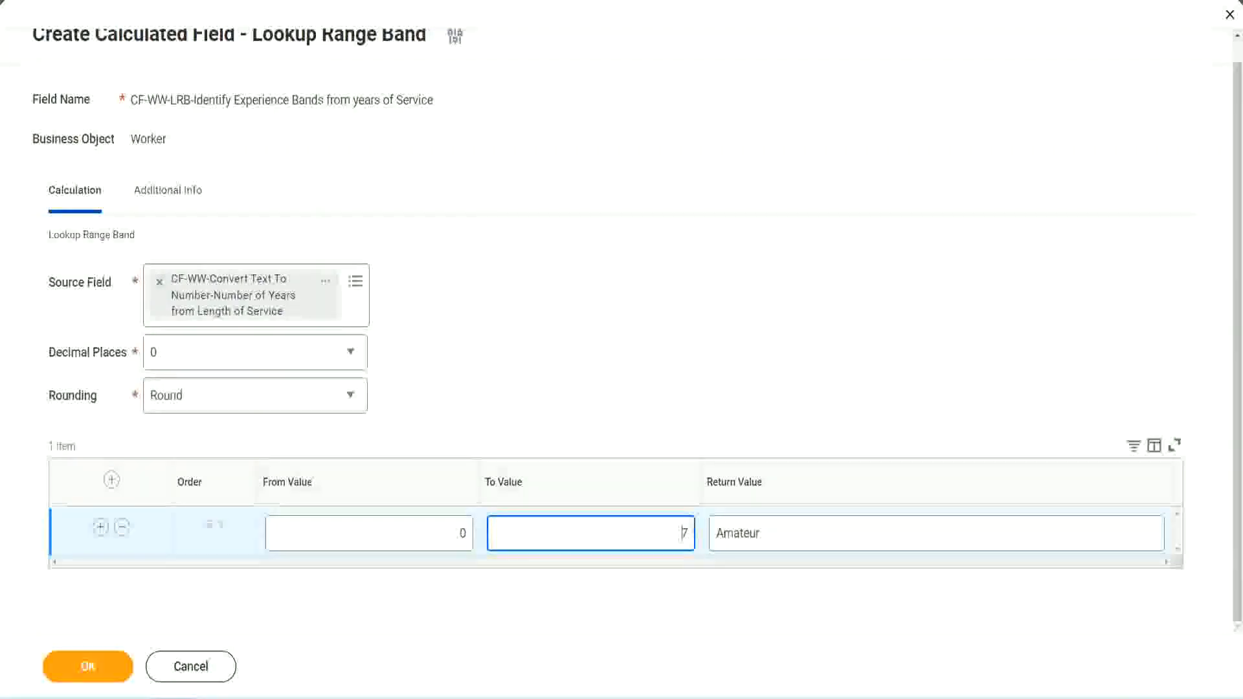
# Add a second range row from 8 to 15 with the return value Experienced
pyautogui.moveTo(375, 349); pyautogui.dragTo(312, 322)
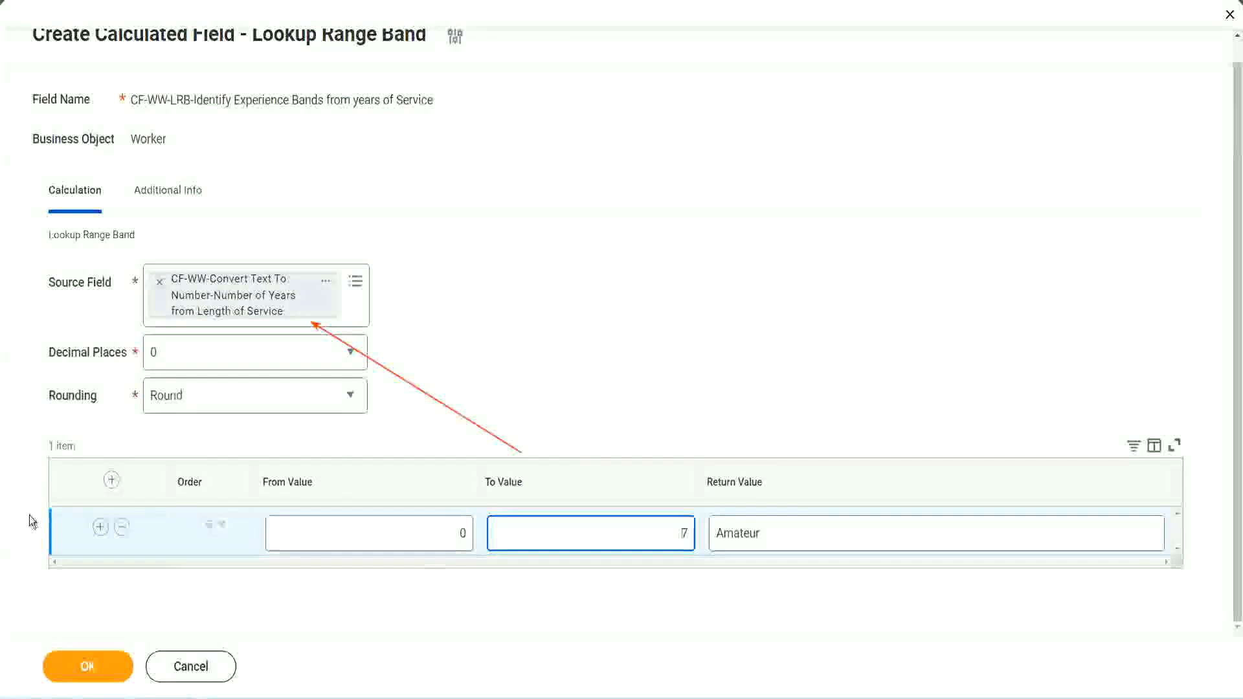
pyautogui.click(100, 529)
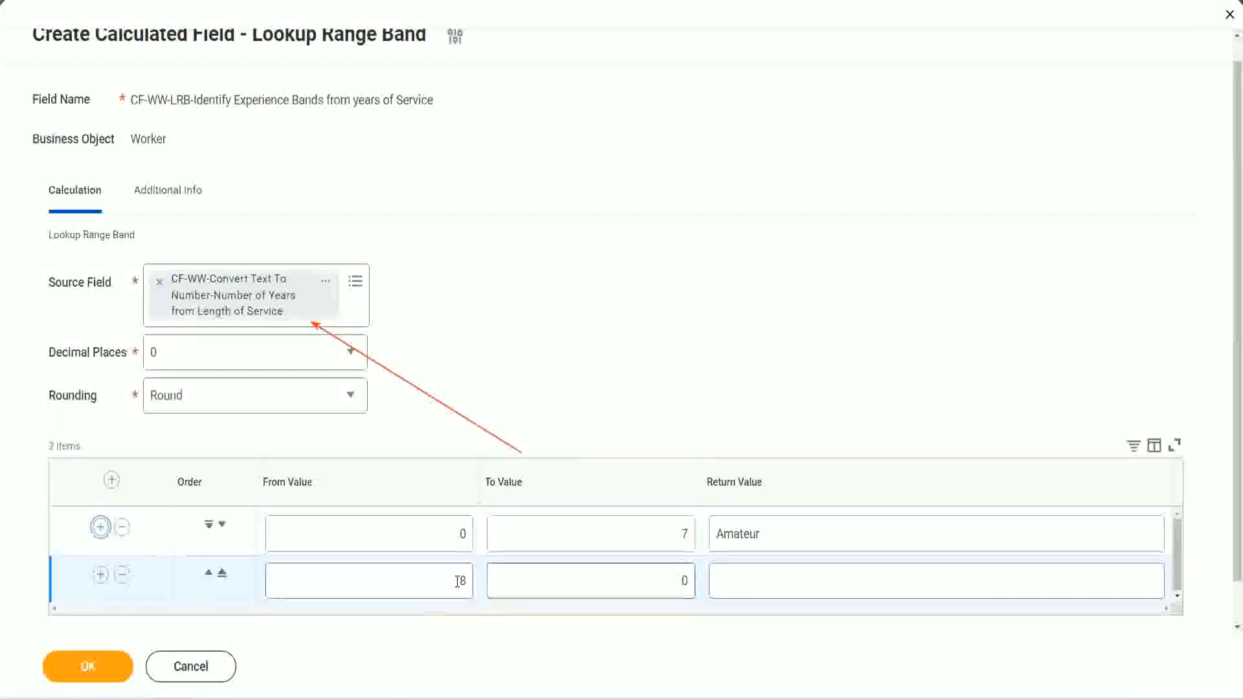
pyautogui.doubleClick(462, 580)
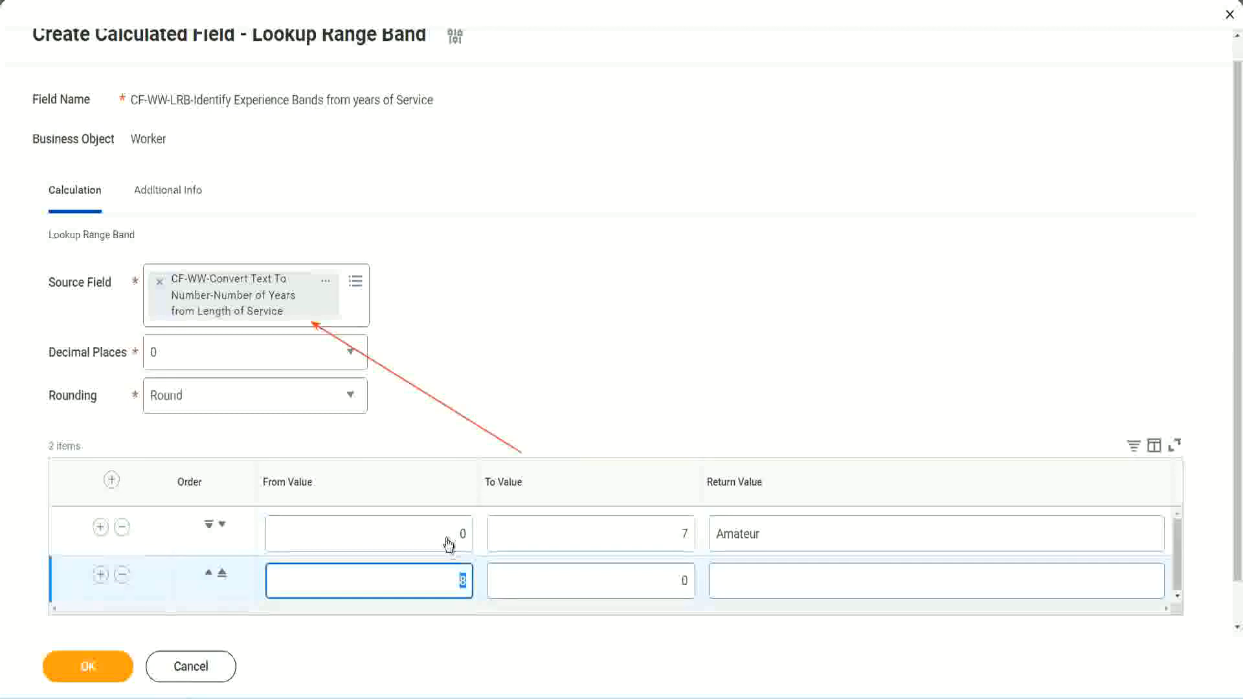
pyautogui.click(666, 536)
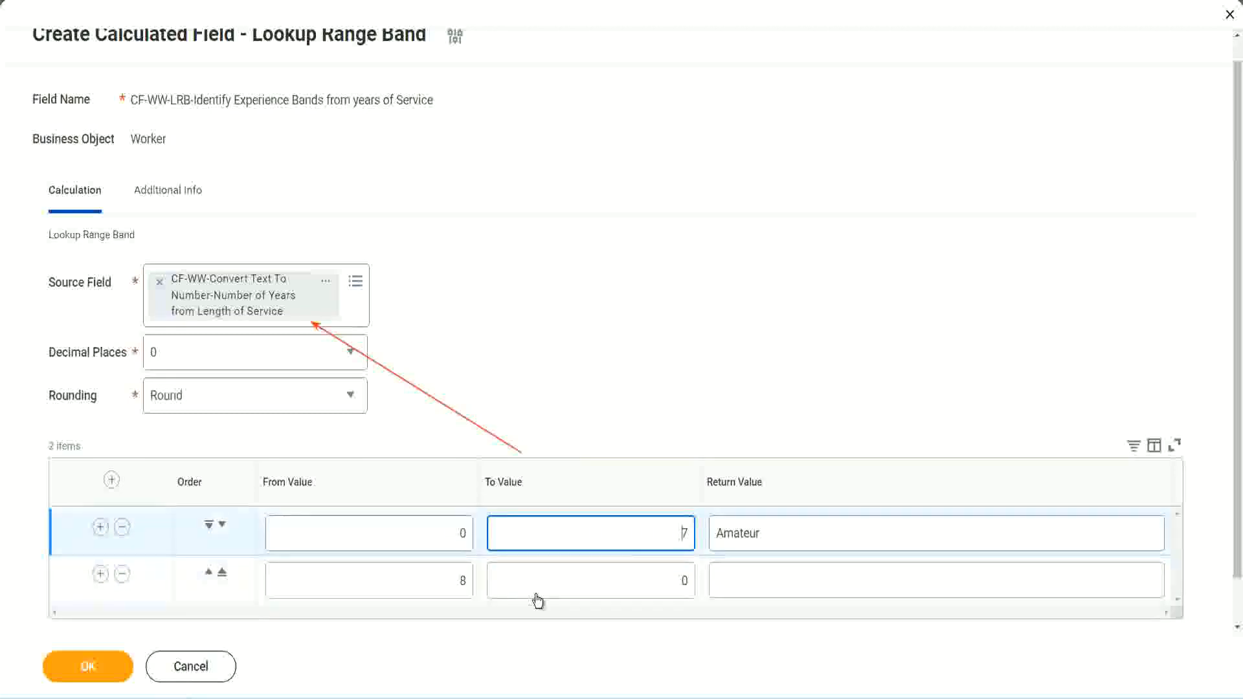
pyautogui.click(440, 582)
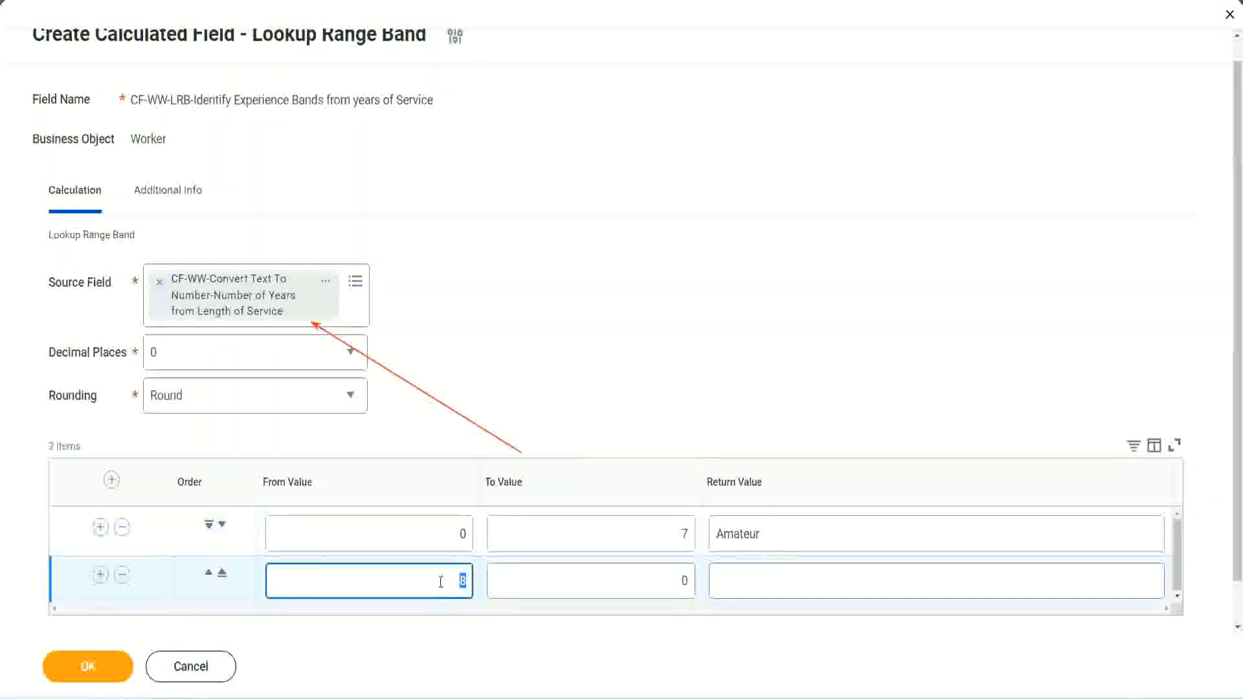
pyautogui.click(439, 580)
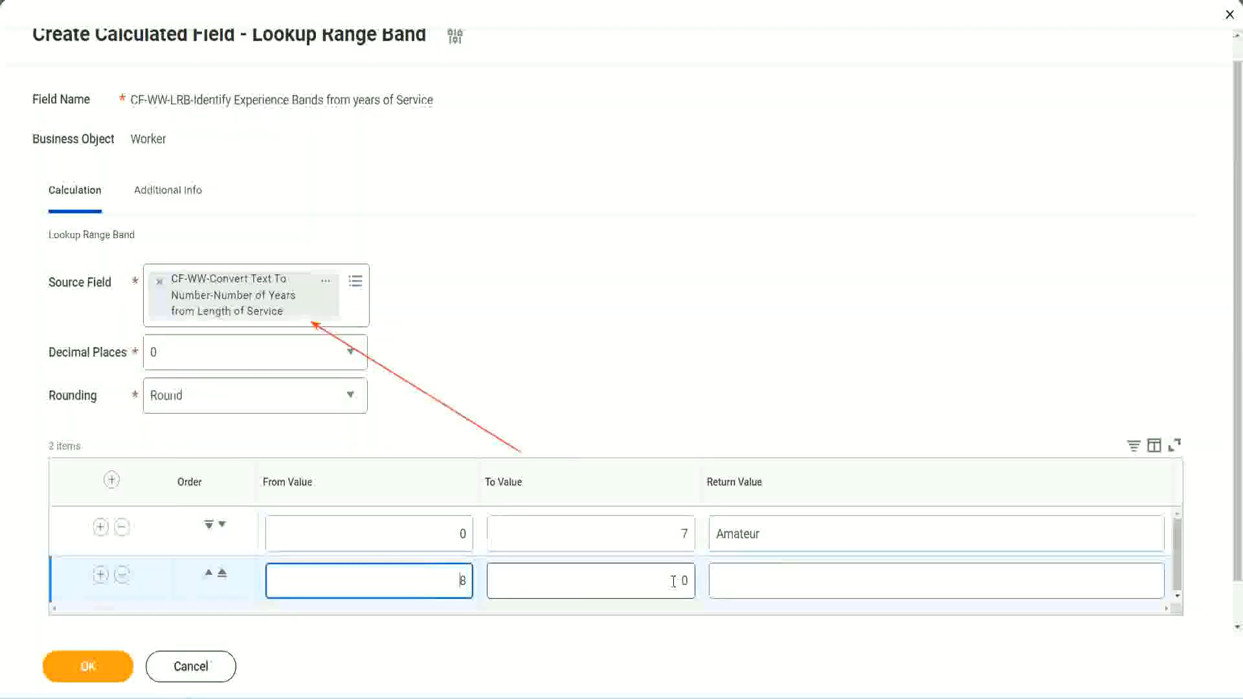
pyautogui.click(673, 581)
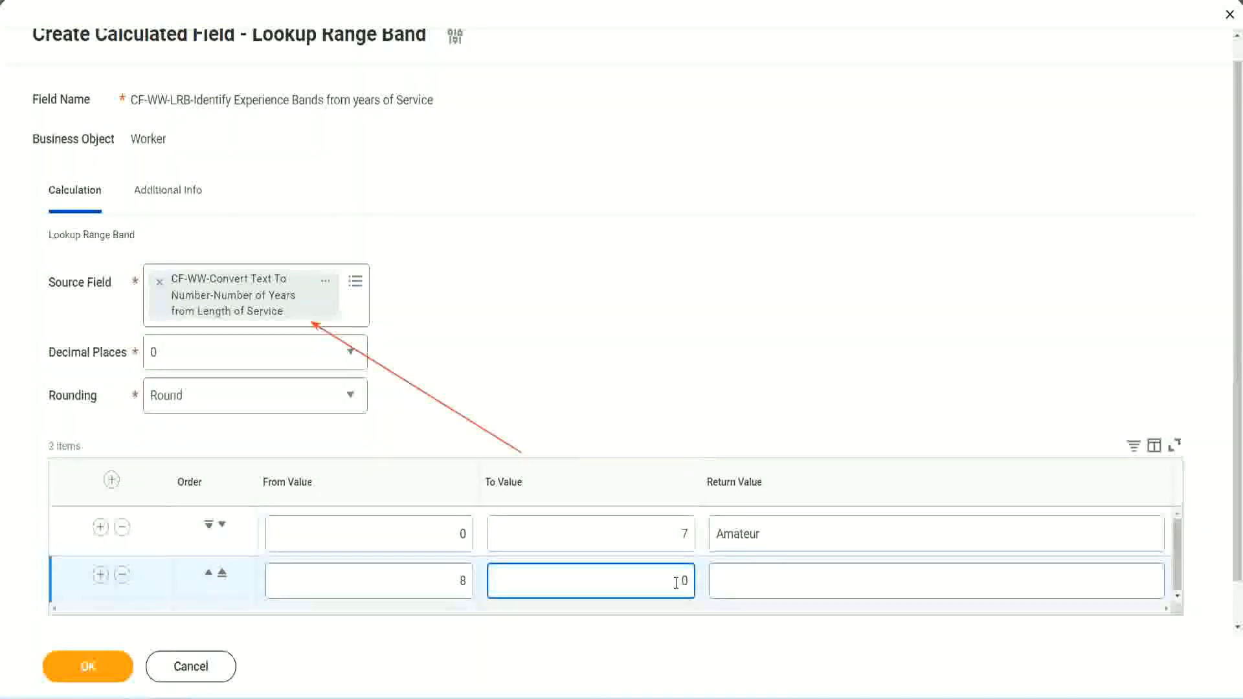
pyautogui.press('BackSpace')
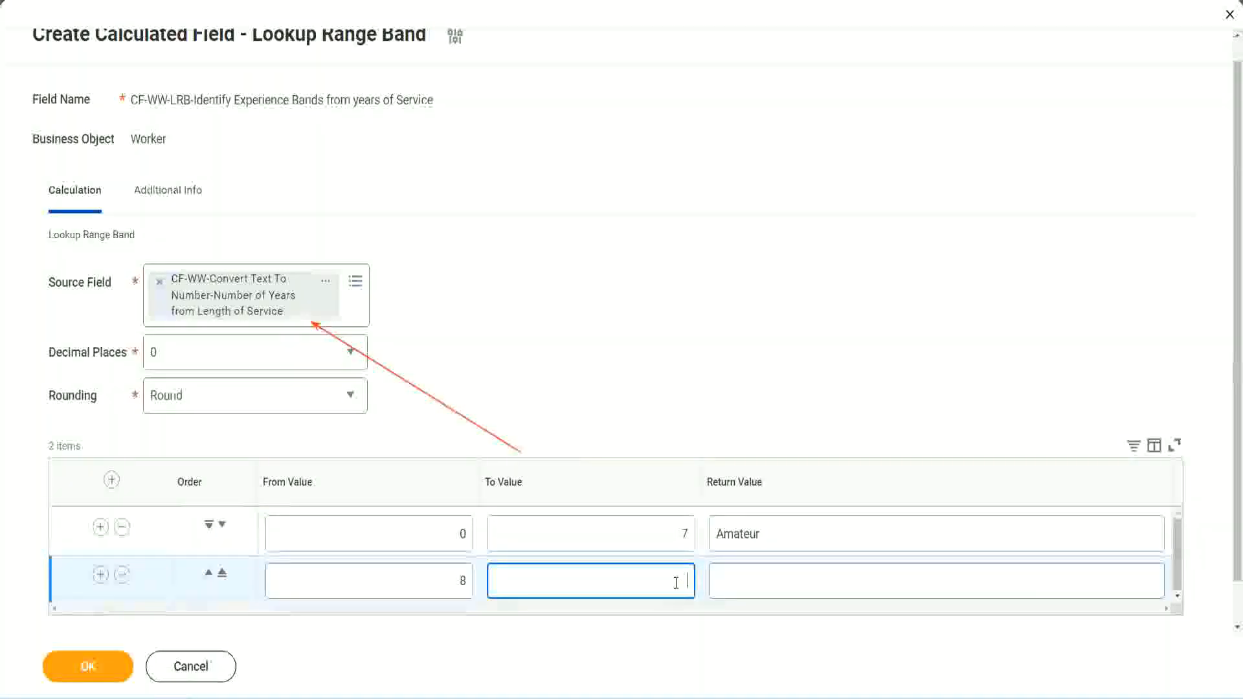
pyautogui.write('15')
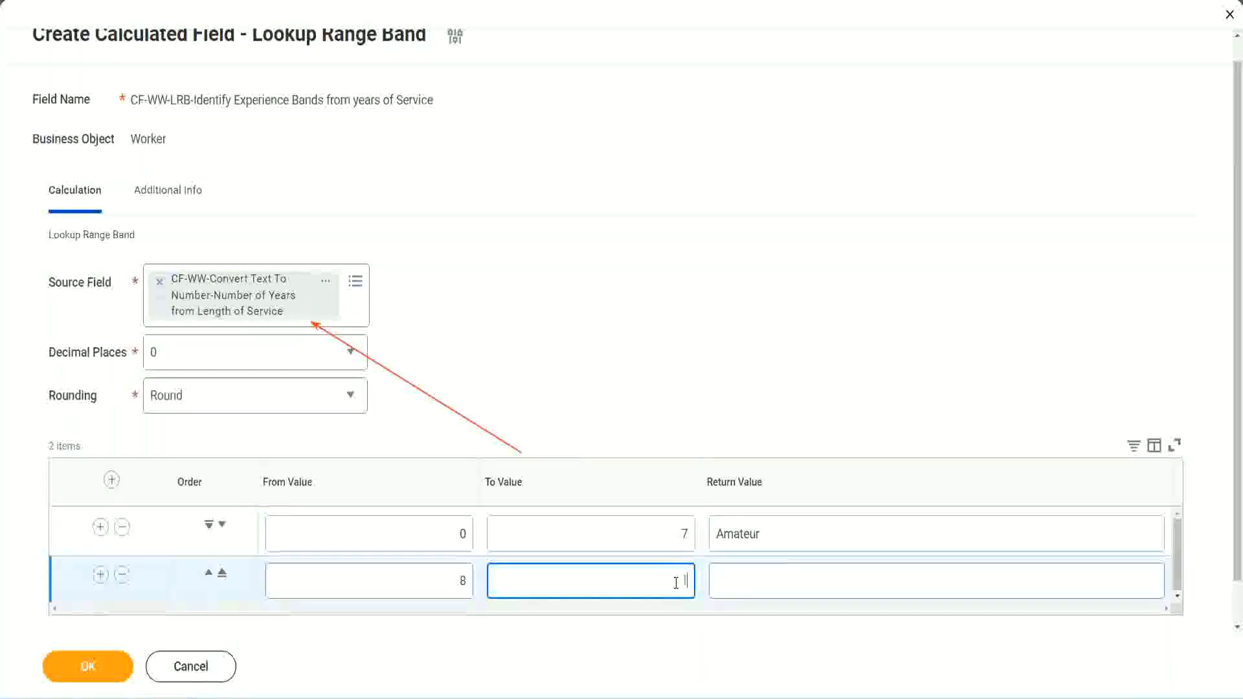
pyautogui.click(766, 578)
pyautogui.write('Ex')
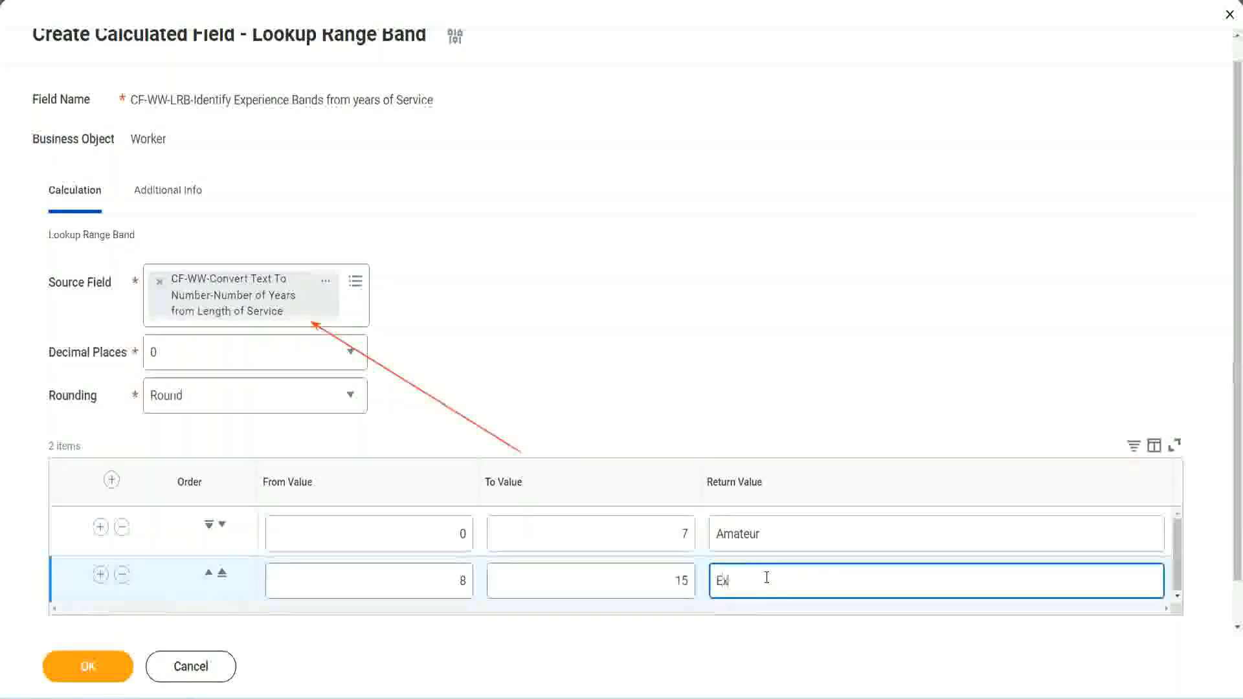
pyautogui.write('perienced')
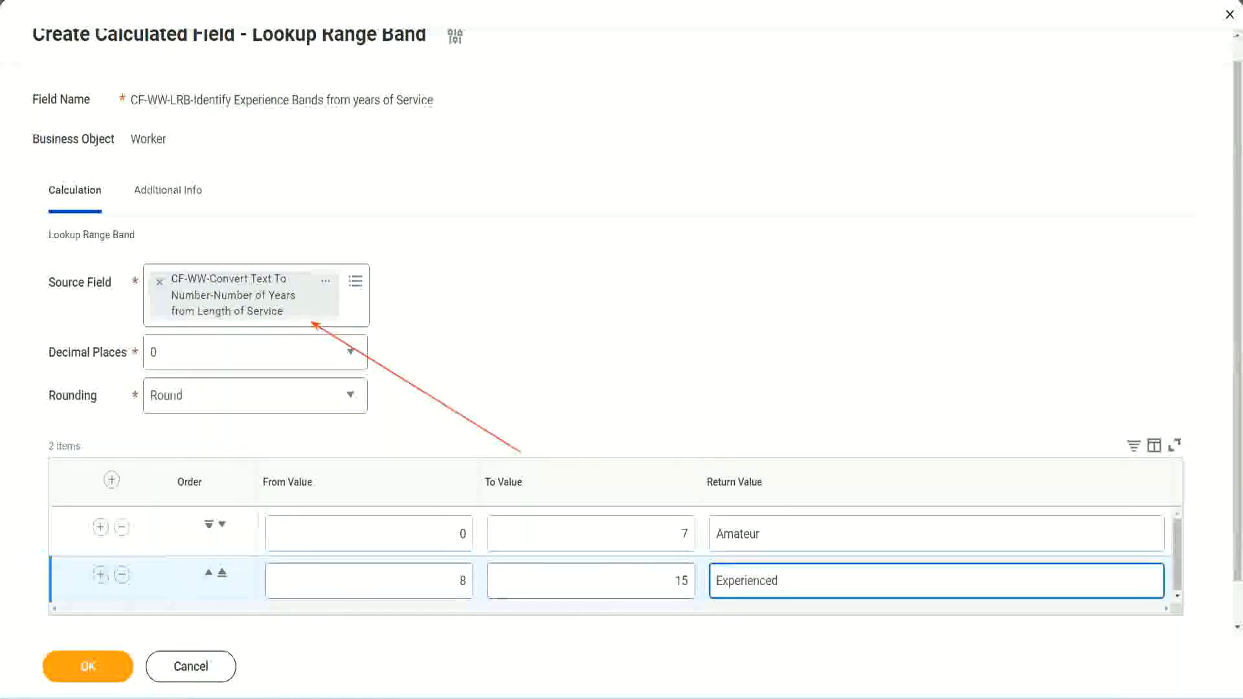
# Add a third range row from 16 to 30 with the return value Senior
pyautogui.click(100, 575)
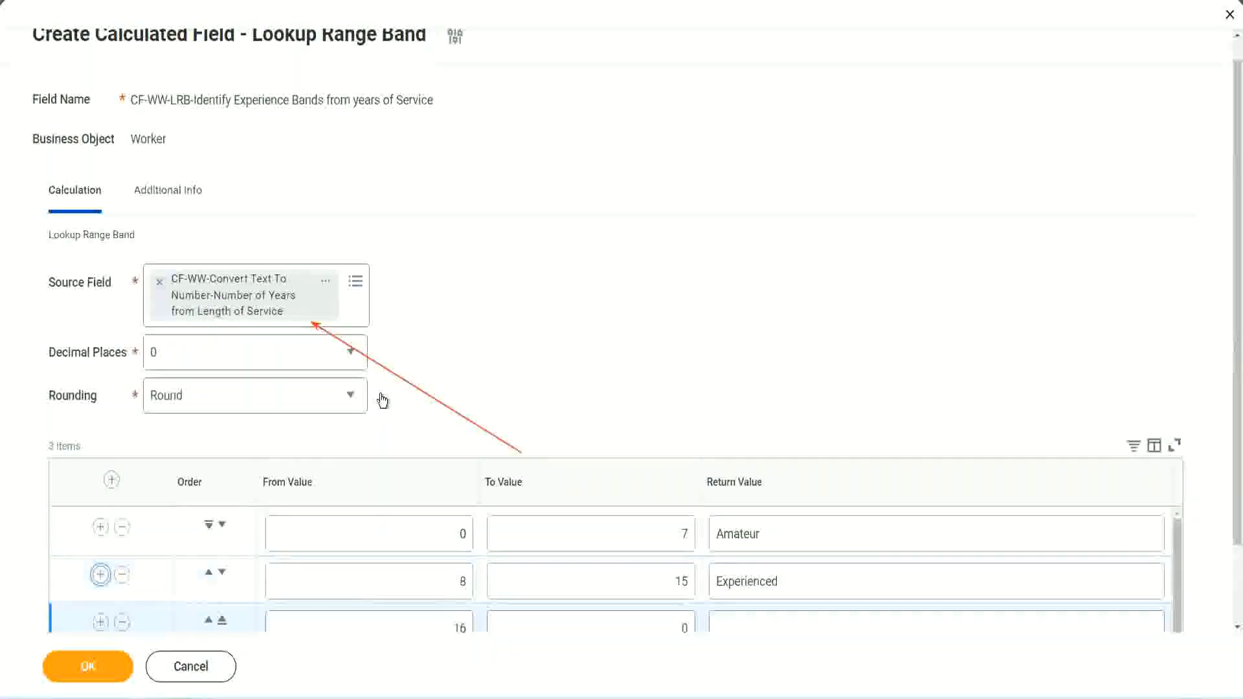
pyautogui.scroll(-2, 535, 392)
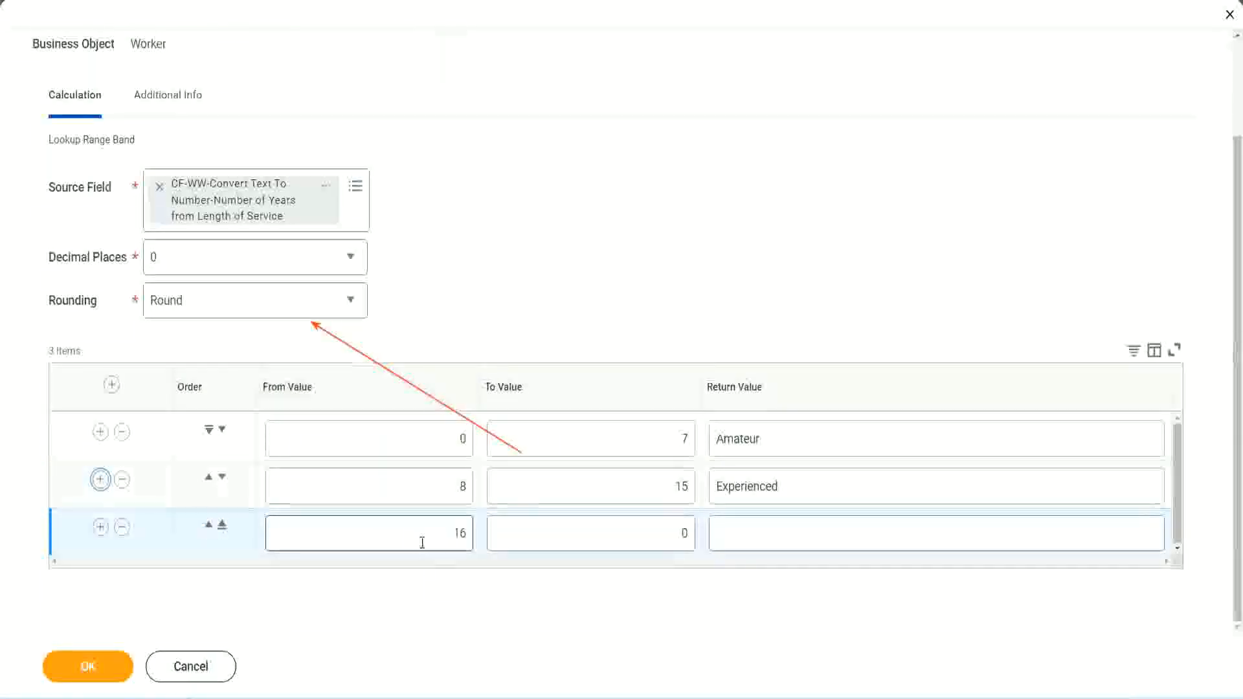
pyautogui.click(659, 533)
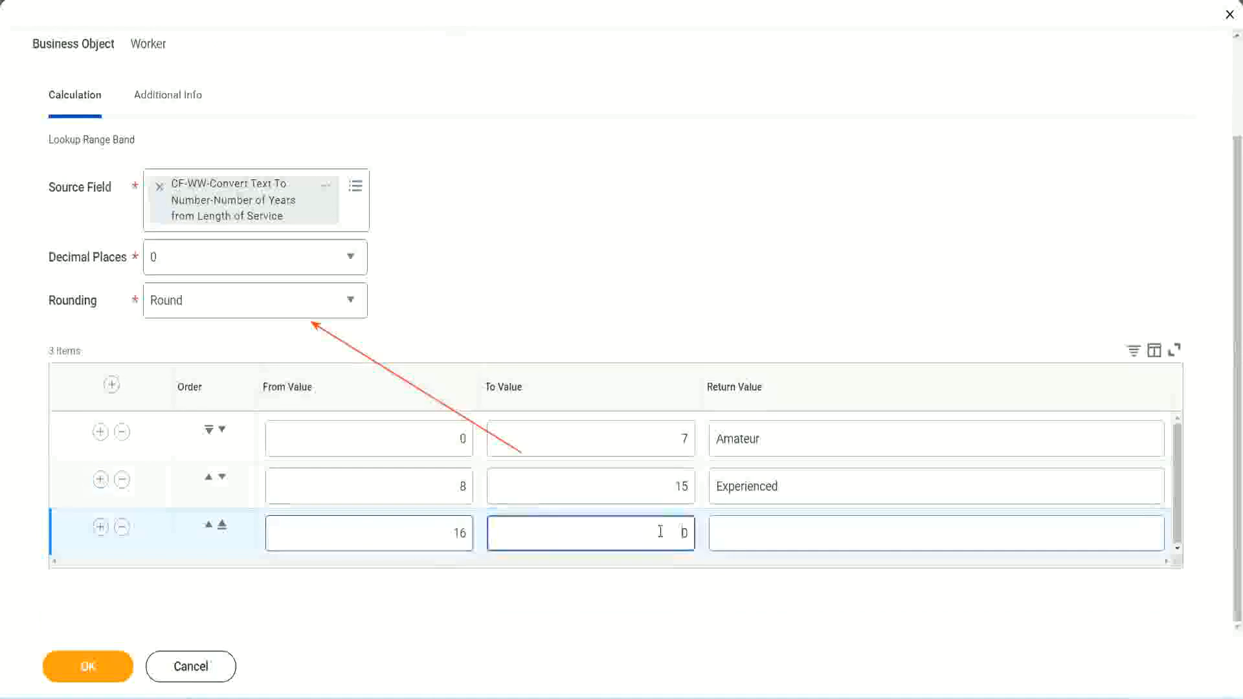
pyautogui.write('3')
pyautogui.press('Tab')
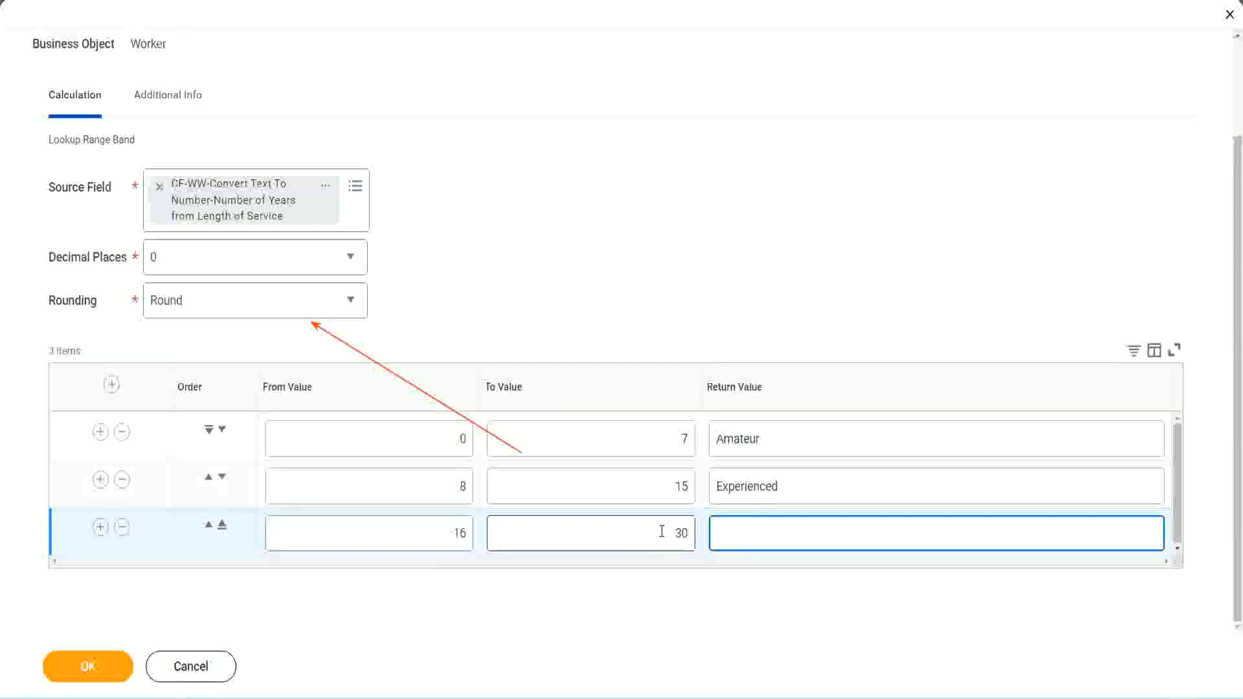
pyautogui.write('Senior')
# Add a fourth range row from 31 to 1000 with the return value Legend
pyautogui.click(100, 528)
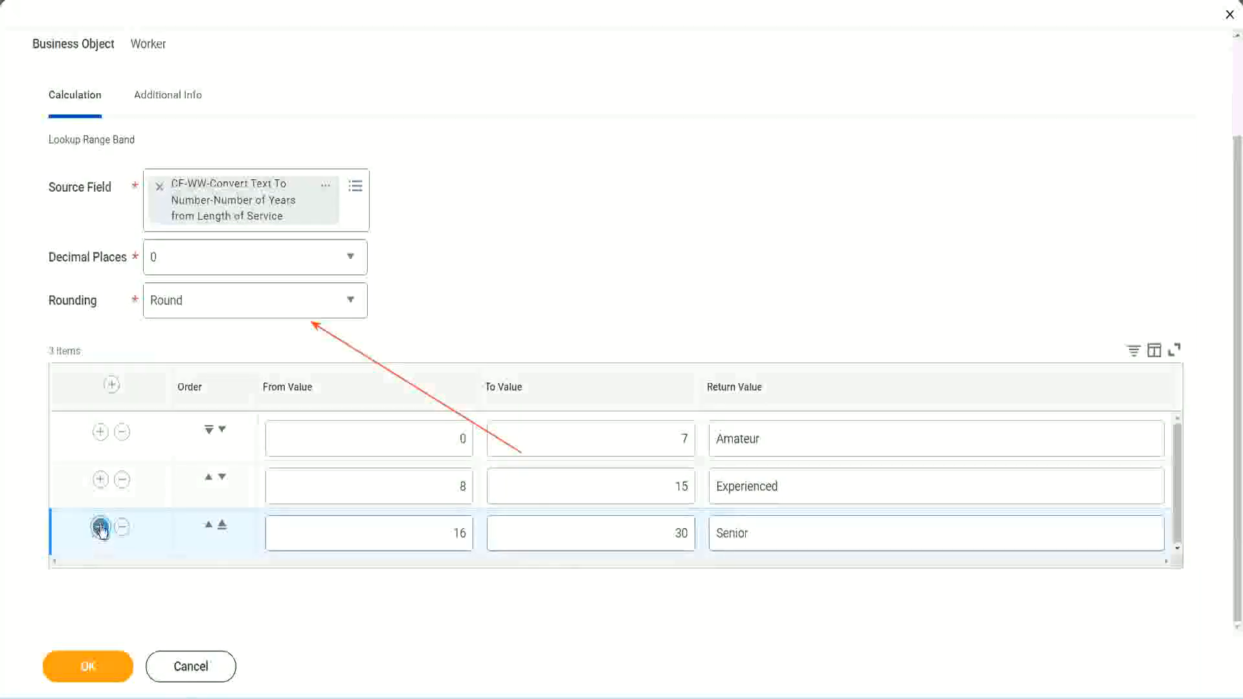
pyautogui.scroll(-1, 235, 495)
pyautogui.click(409, 527)
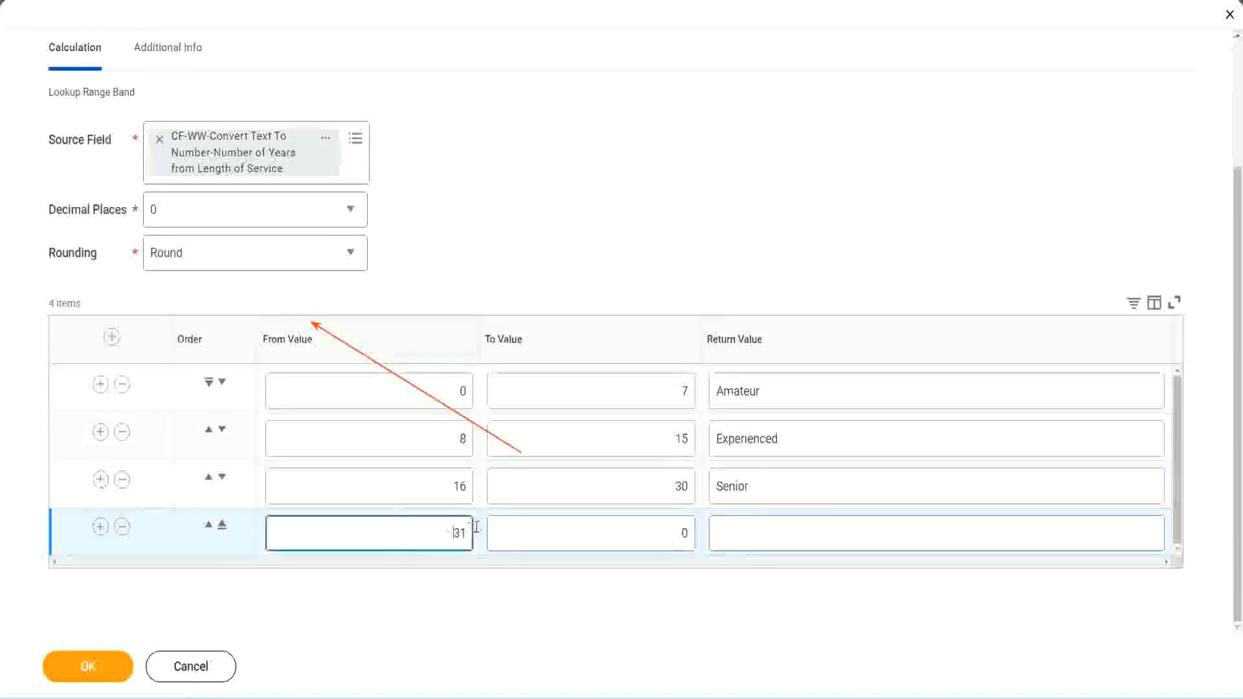
pyautogui.doubleClick(418, 523)
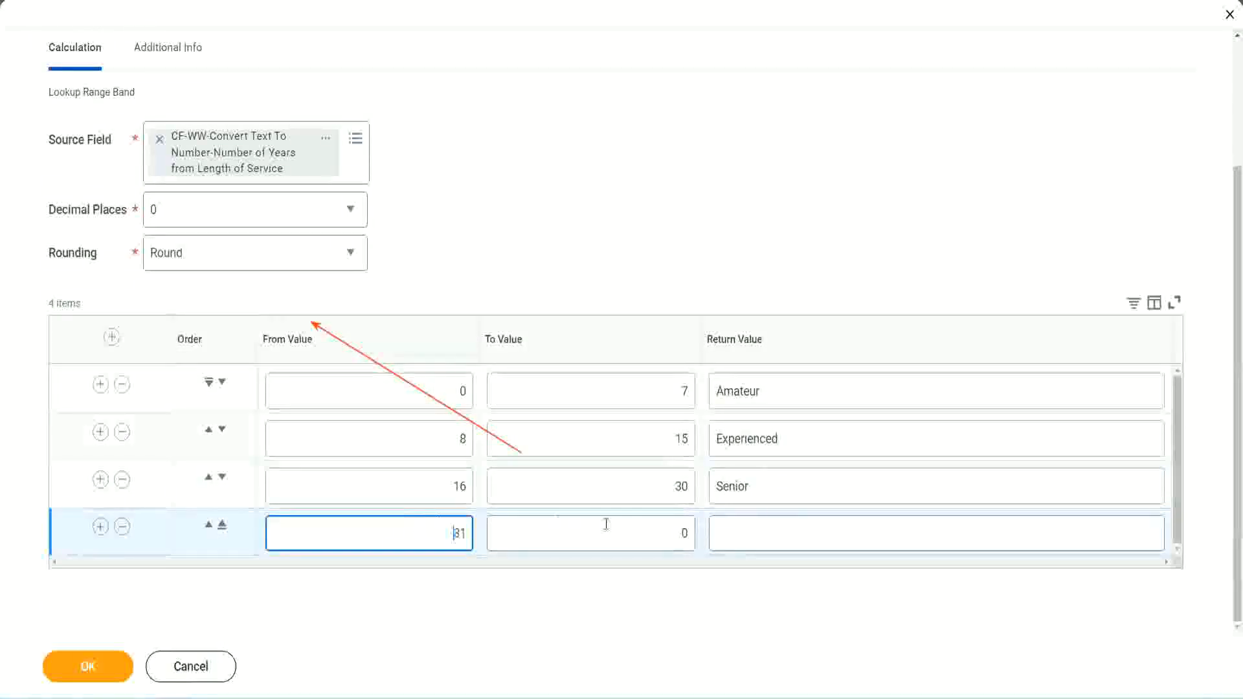
pyautogui.click(669, 534)
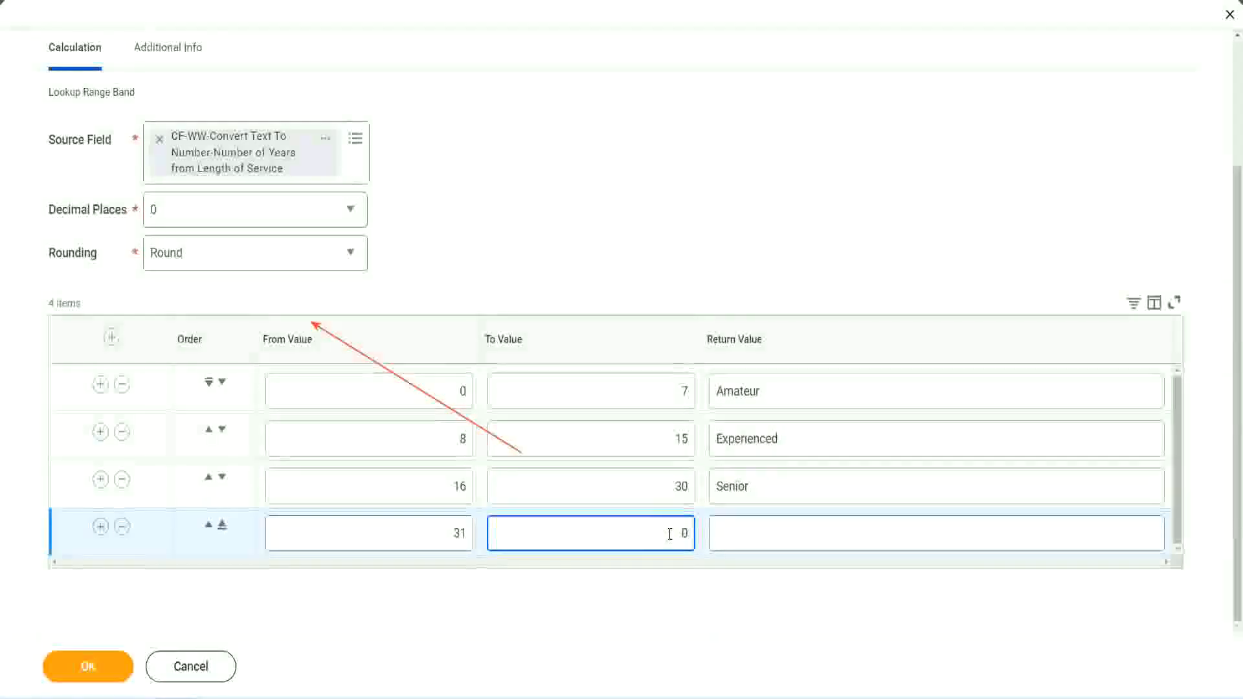
pyautogui.write('1000')
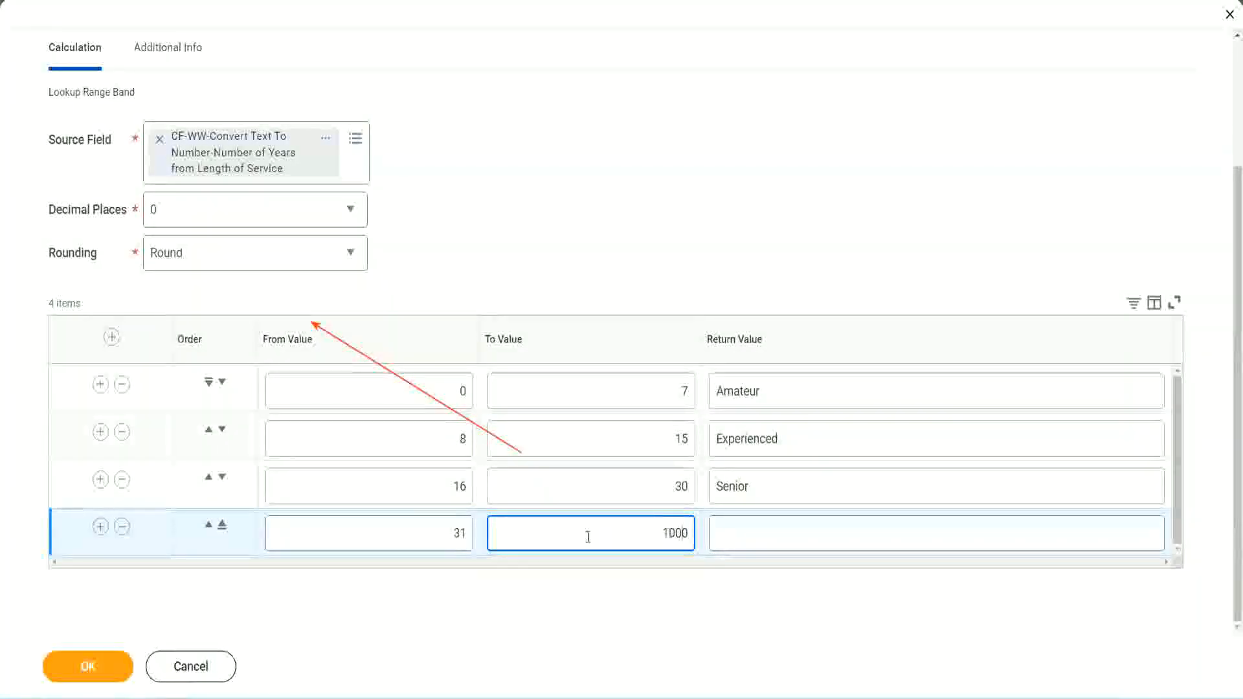
pyautogui.moveTo(646, 522); pyautogui.dragTo(716, 521)
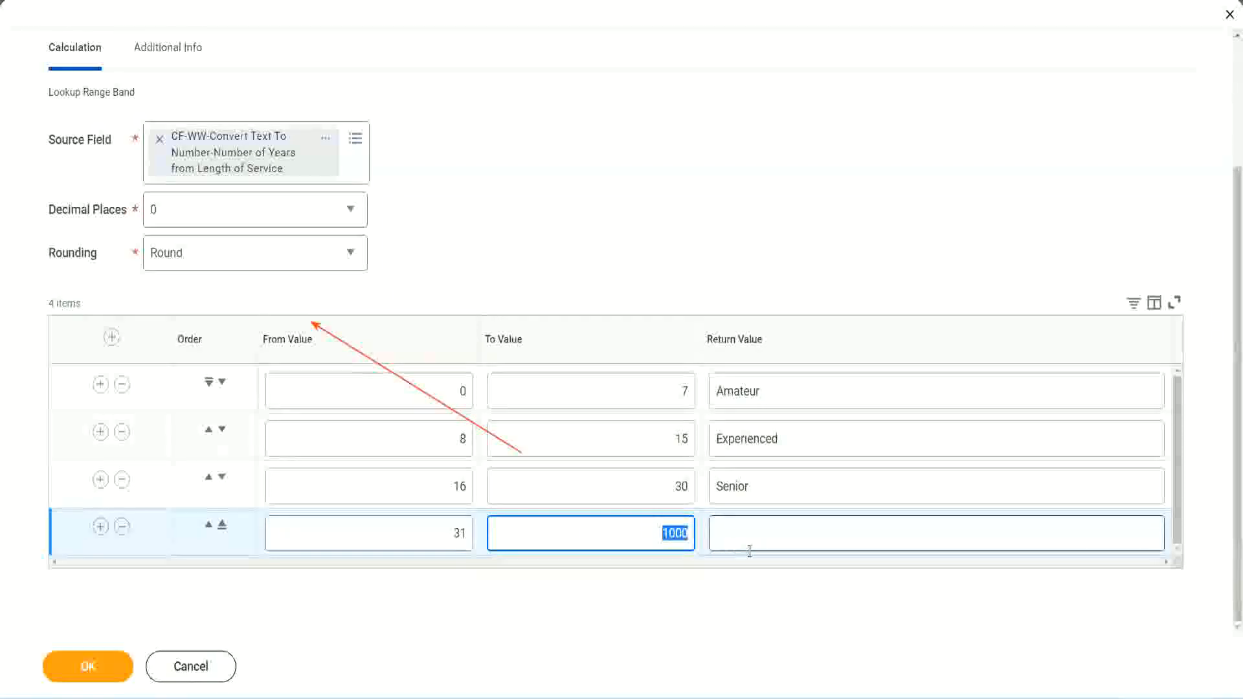
pyautogui.click(658, 529)
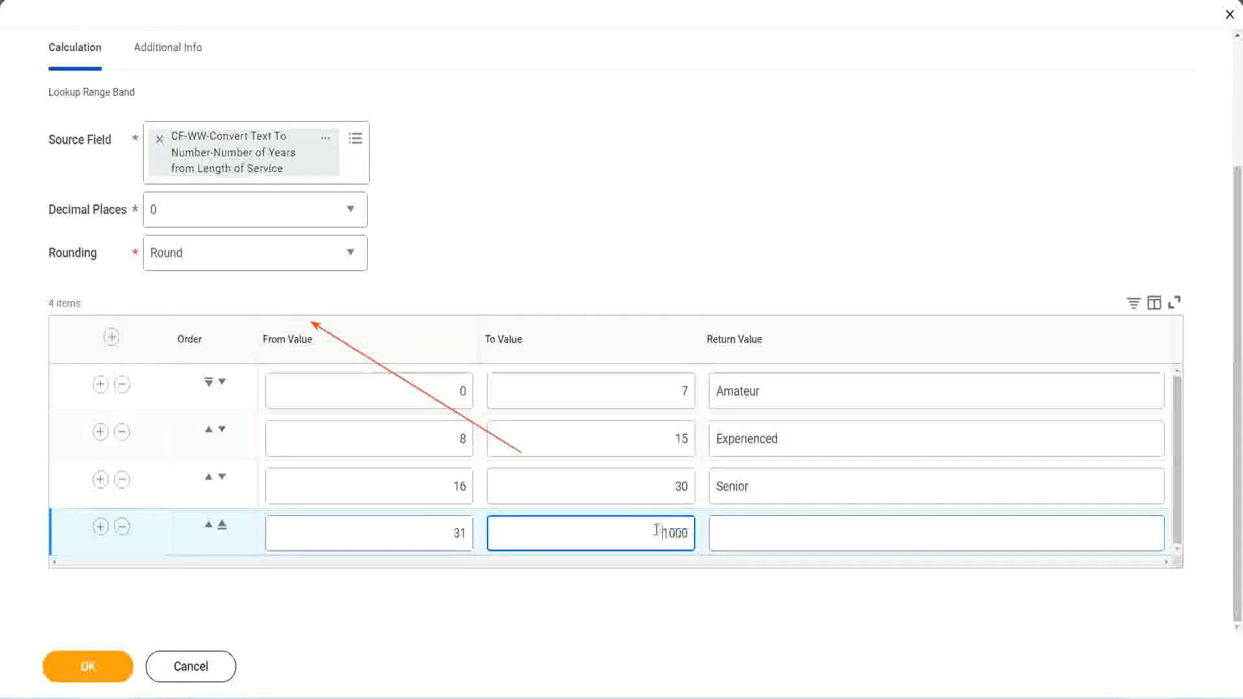
pyautogui.moveTo(652, 531); pyautogui.dragTo(698, 533)
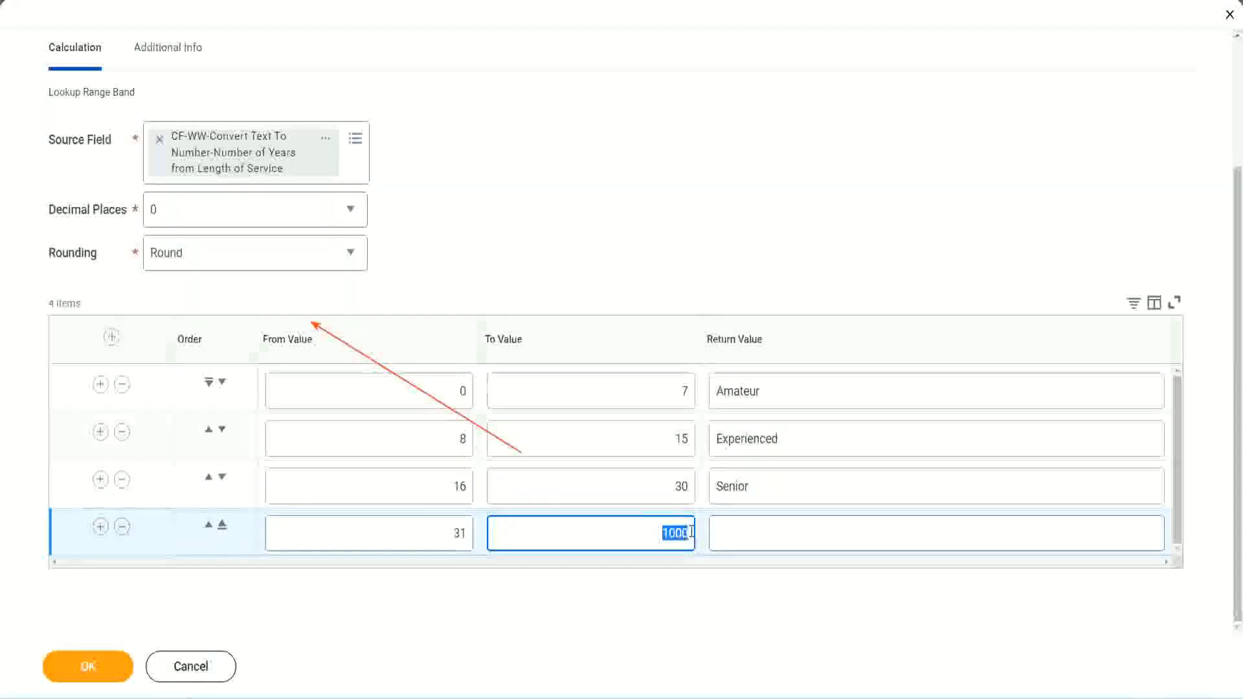
pyautogui.click(776, 533)
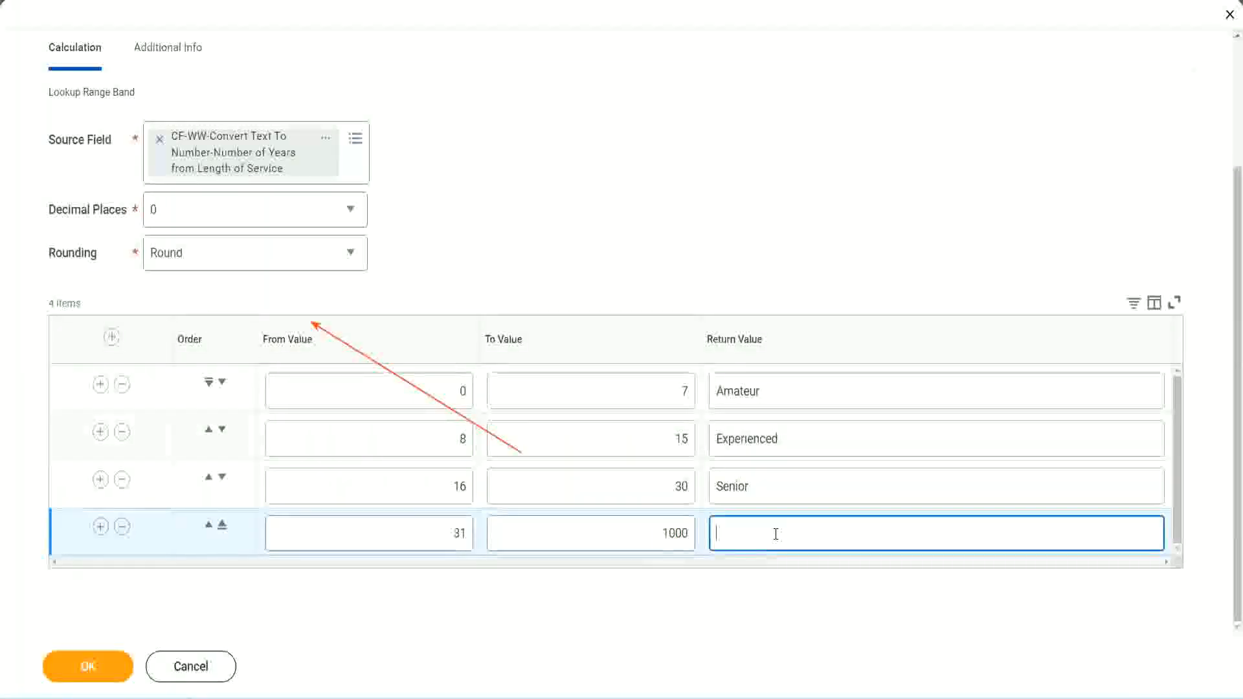
pyautogui.write('Legend')
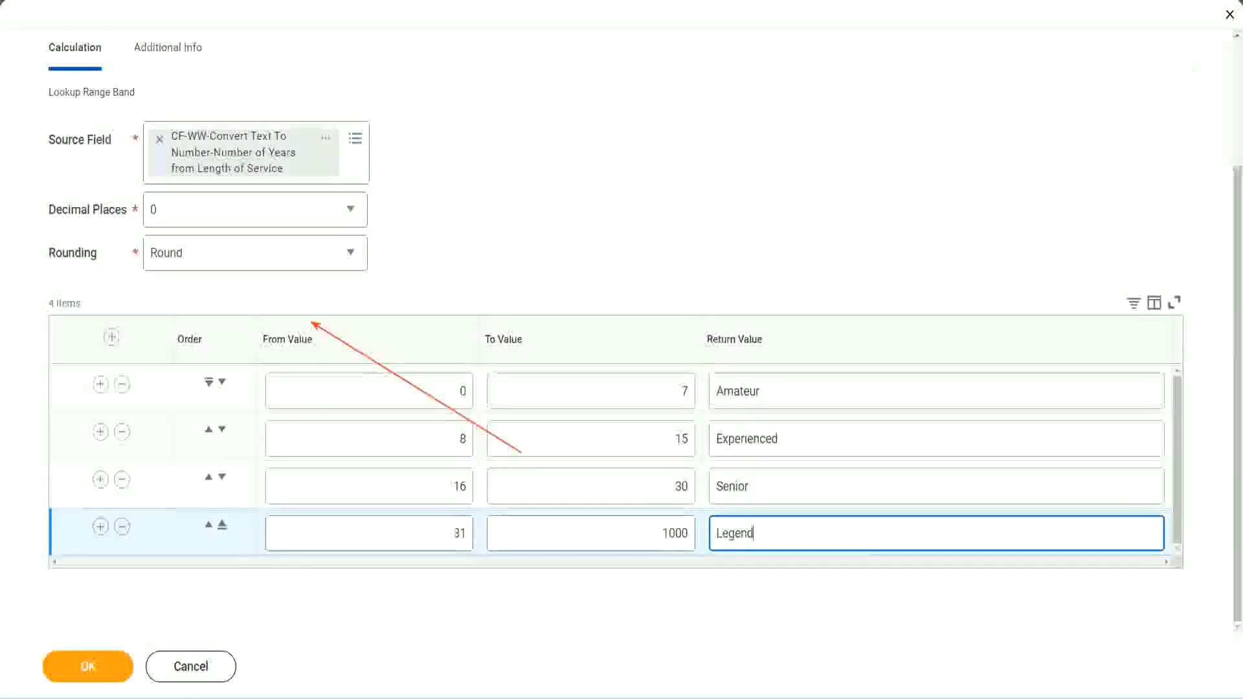
pyautogui.click(582, 219)
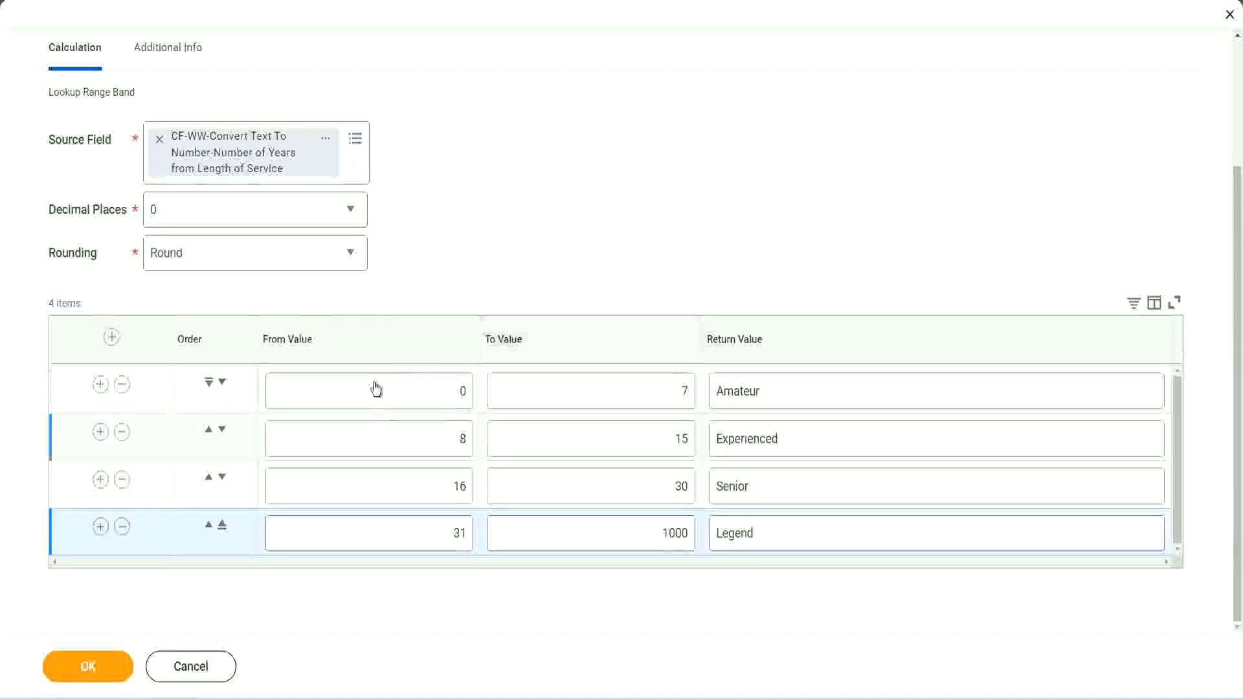
# Review the four return values and their from and to values in the range table
pyautogui.doubleClick(807, 389)
pyautogui.doubleClick(804, 440)
pyautogui.doubleClick(783, 496)
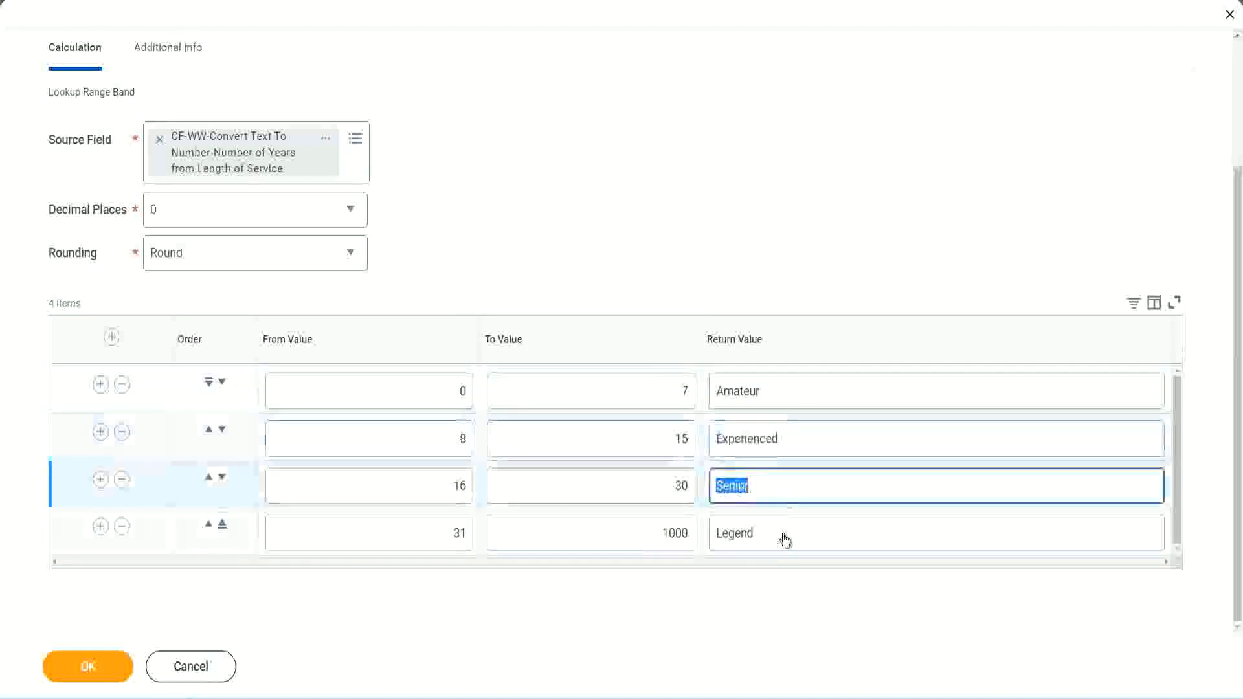
pyautogui.doubleClick(782, 534)
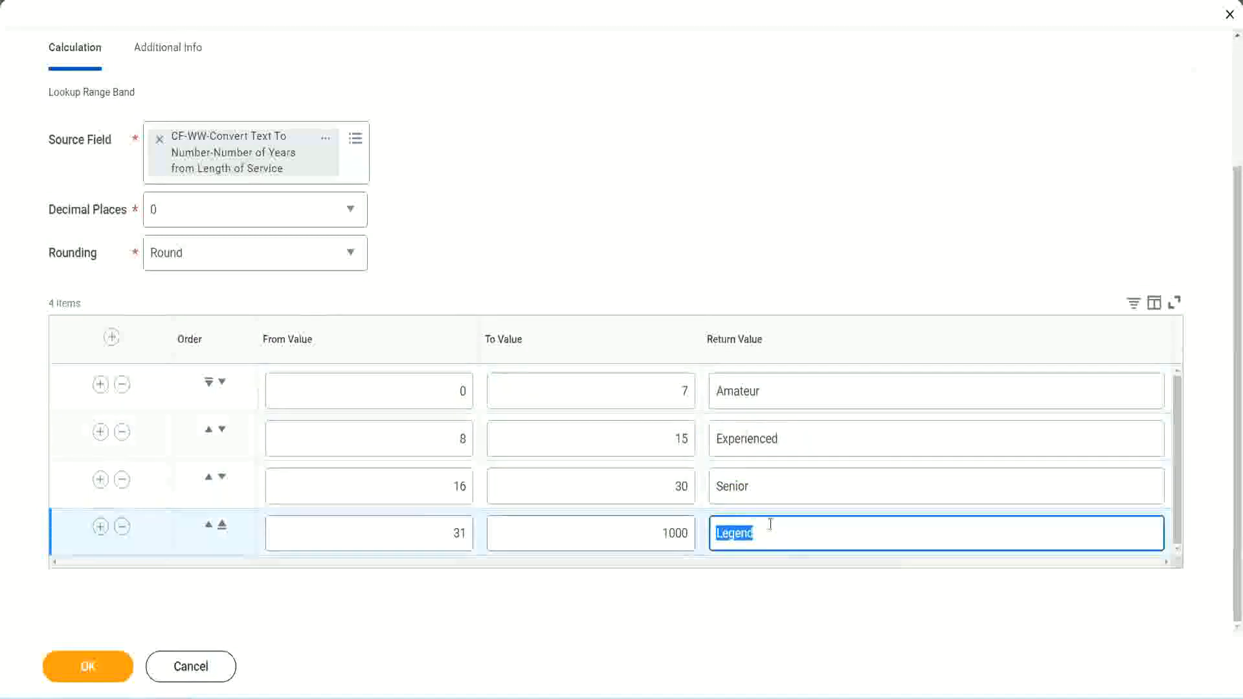
pyautogui.doubleClick(461, 391)
pyautogui.doubleClick(636, 382)
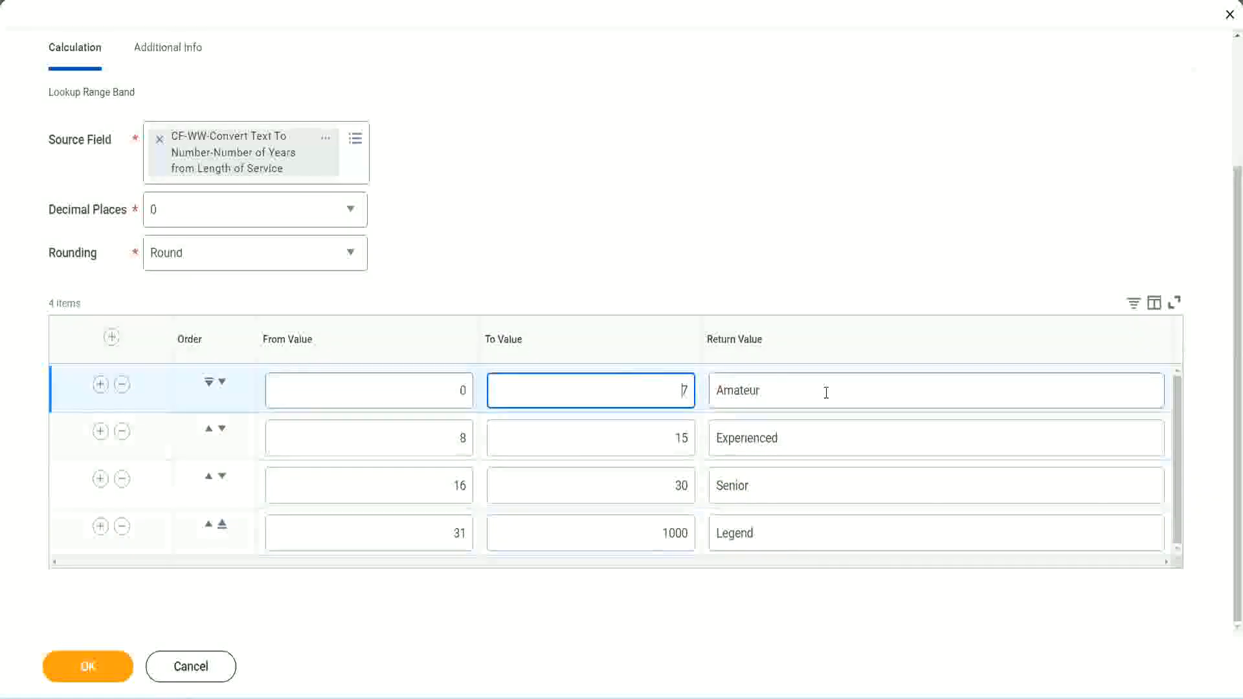
pyautogui.doubleClick(822, 391)
pyautogui.doubleClick(804, 438)
pyautogui.doubleClick(791, 492)
pyautogui.doubleClick(781, 532)
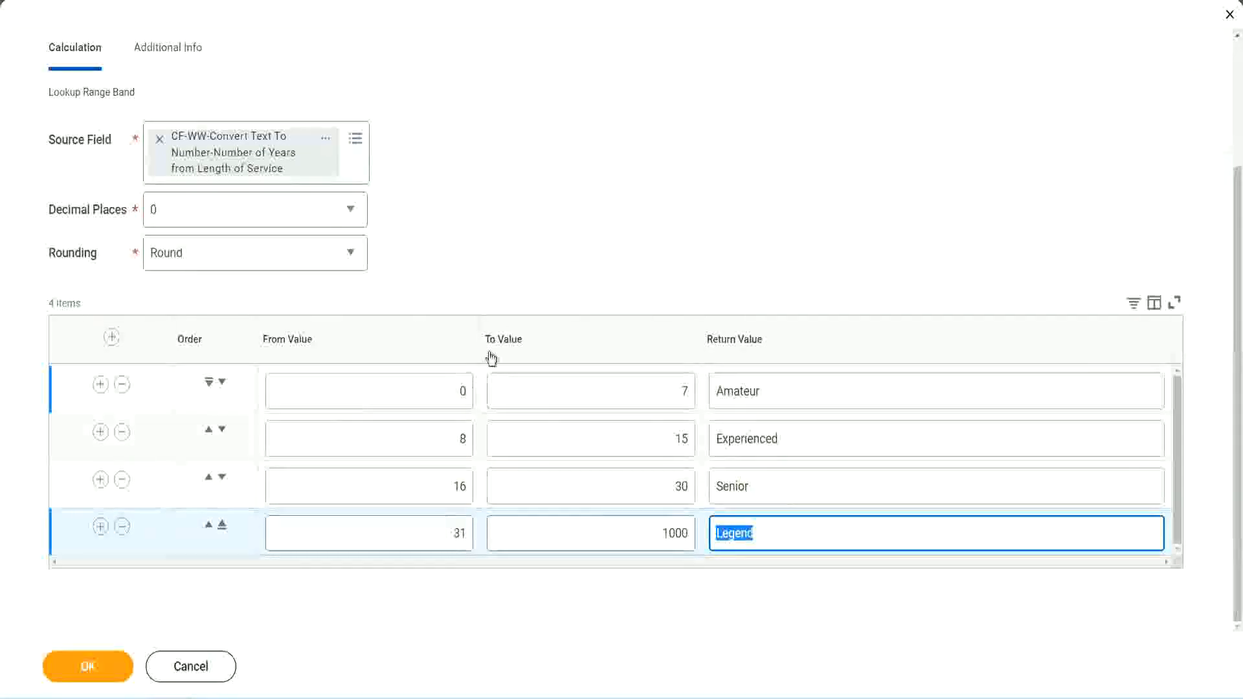
pyautogui.click(577, 273)
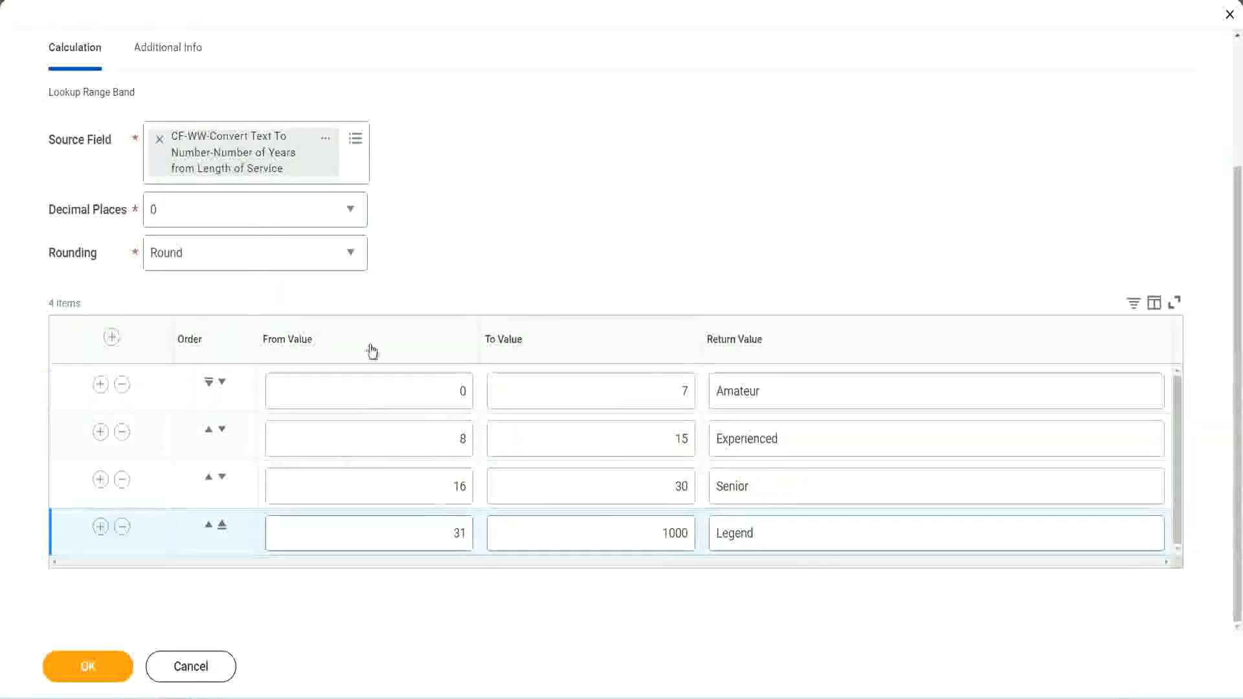
# Save the experience bands calculated field and choose a context option for its link on the confirmation page
pyautogui.click(86, 665)
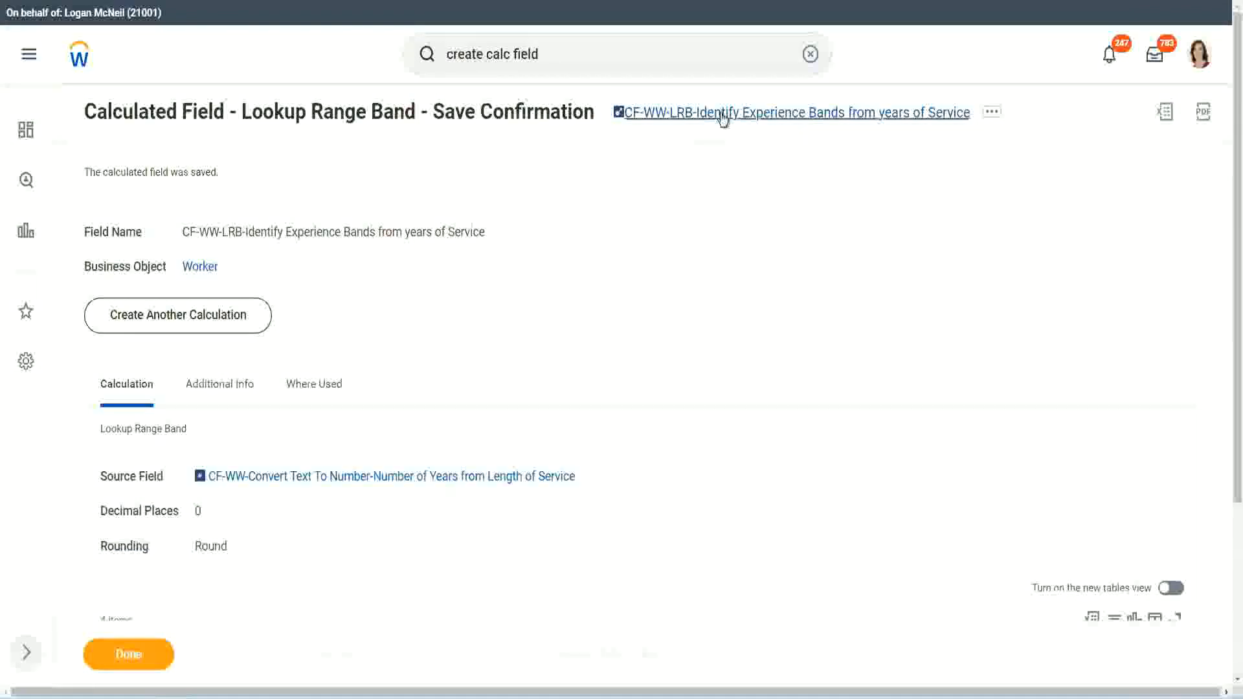
pyautogui.rightClick(720, 120)
pyautogui.click(739, 186)
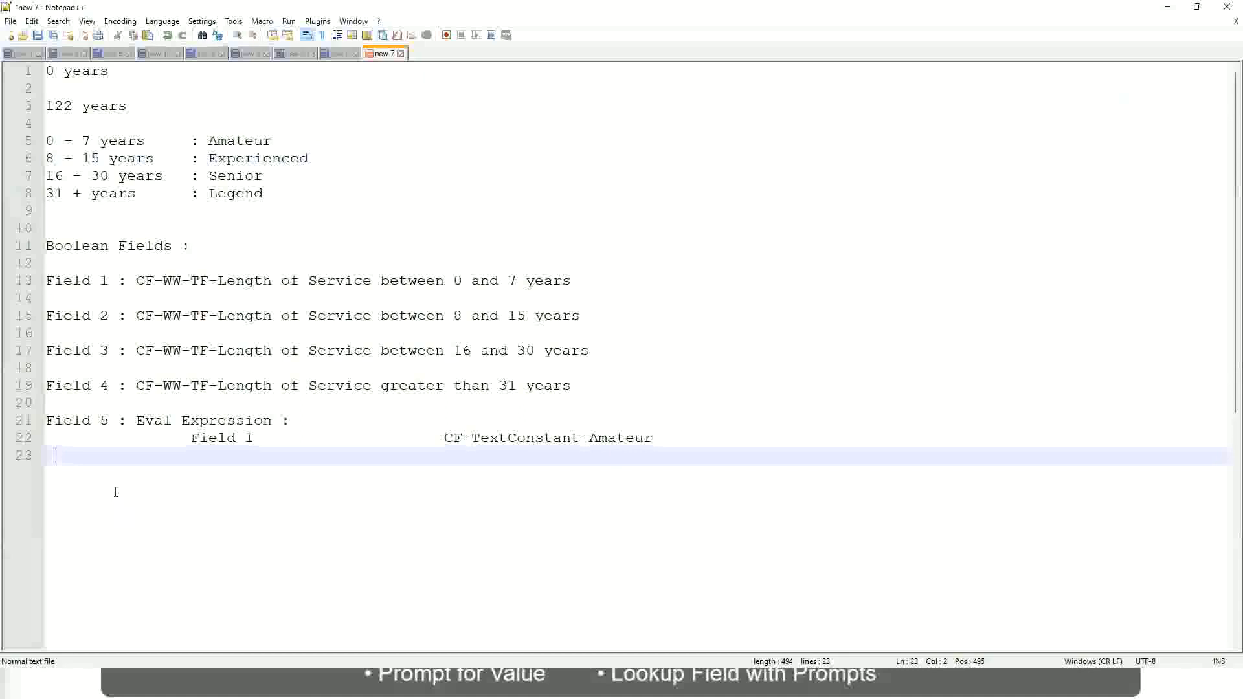
# Switch to the Notepad++ notes and write 10,000 USD a few blank lines below the Eval Expression entry
pyautogui.press('Return')
pyautogui.press('Return')
pyautogui.press('Return')
pyautogui.press('BackSpace')
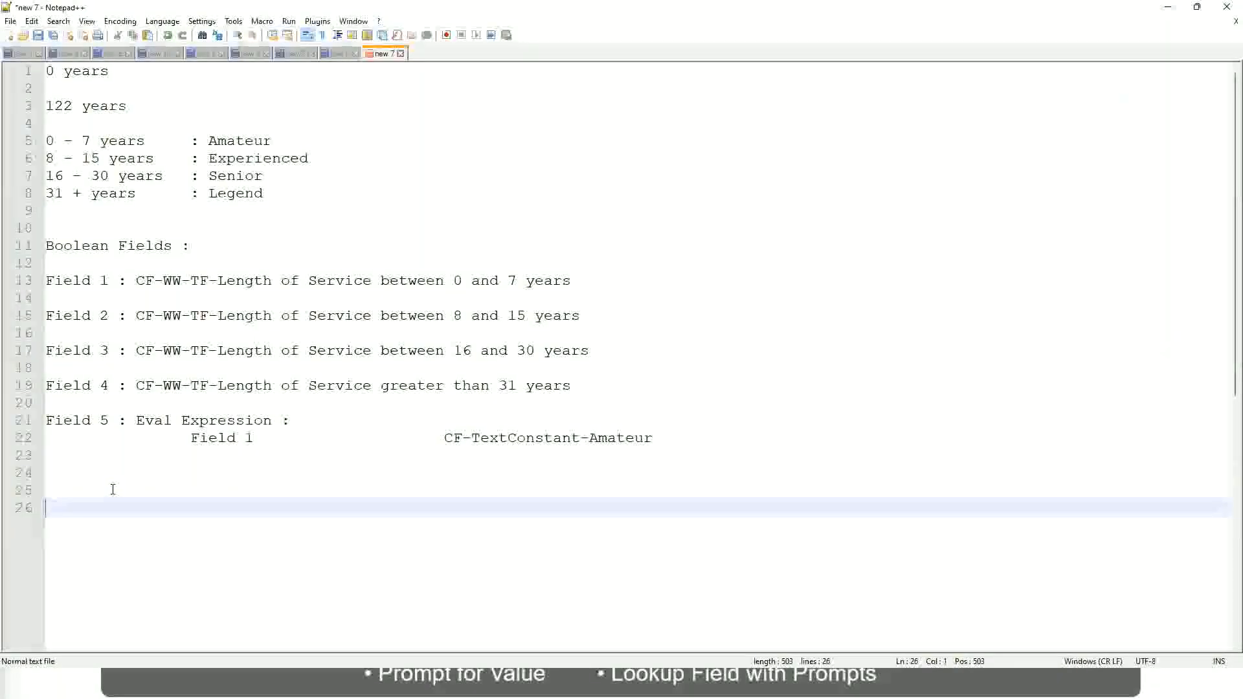
pyautogui.write('10,000 USD')
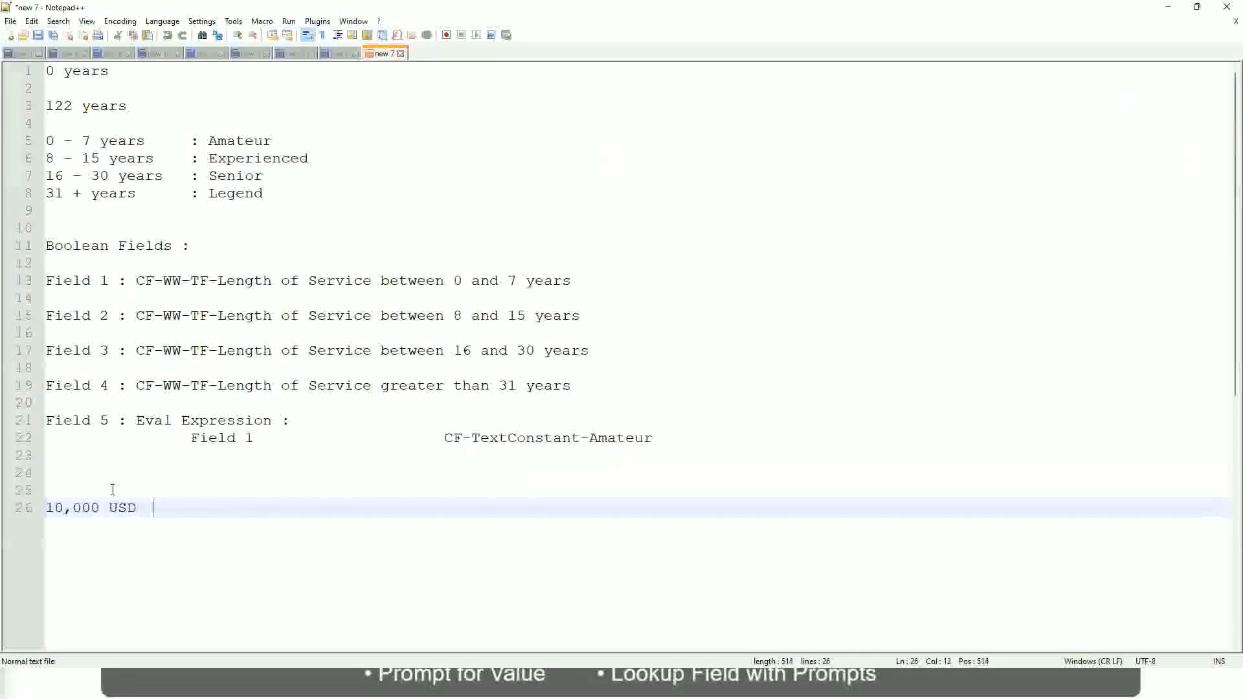
# Add 1,000,000 USD as a second amount on the same line, spaced well apart from 10,000 USD
pyautogui.press('Tab')
pyautogui.press('Tab')
pyautogui.press('Tab')
pyautogui.press('Tab')
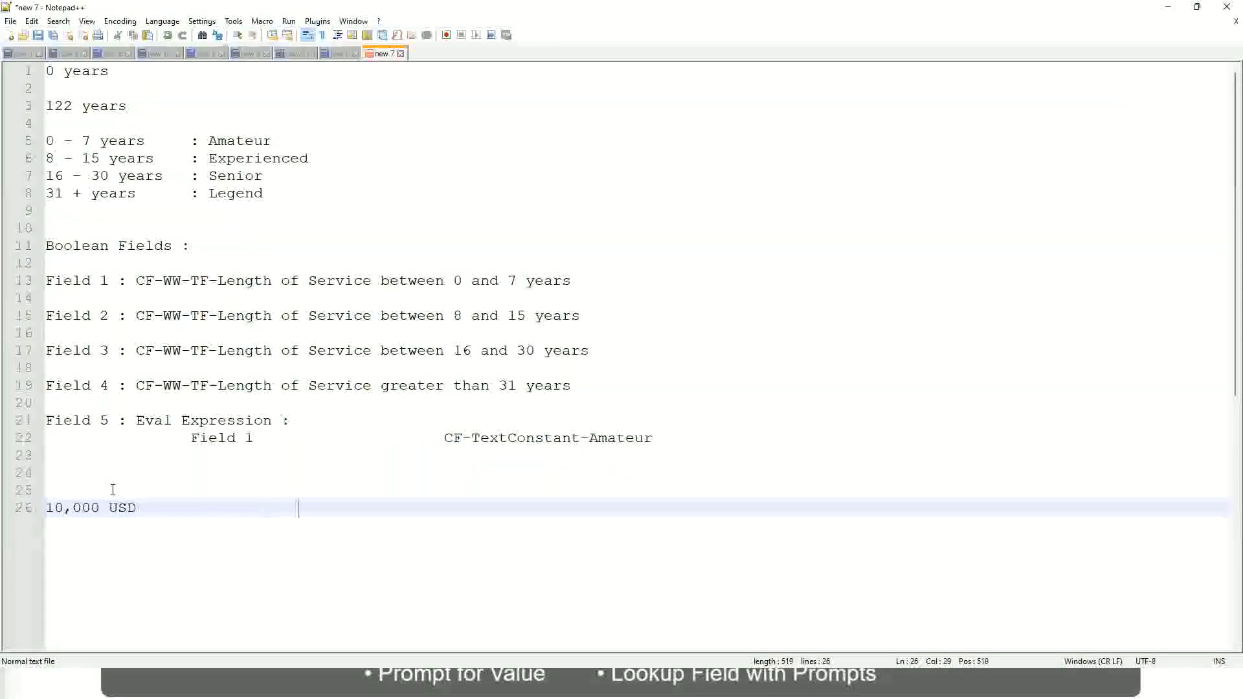
pyautogui.write('1,00')
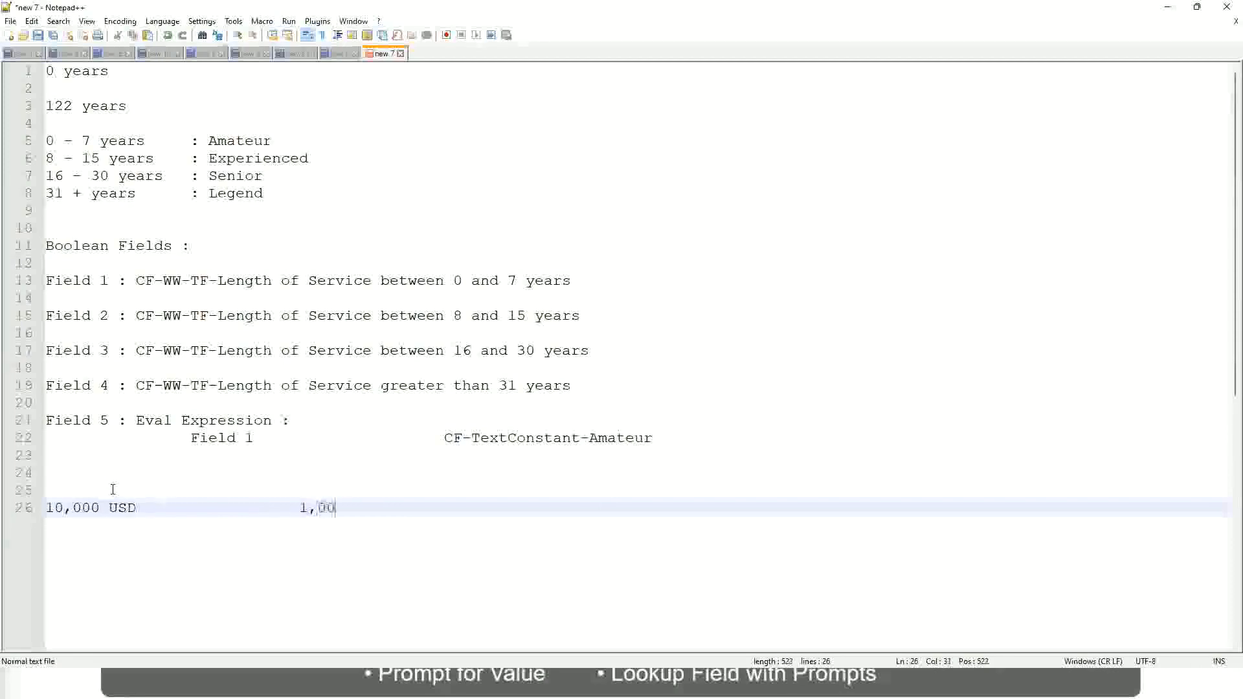
pyautogui.write('0,000')
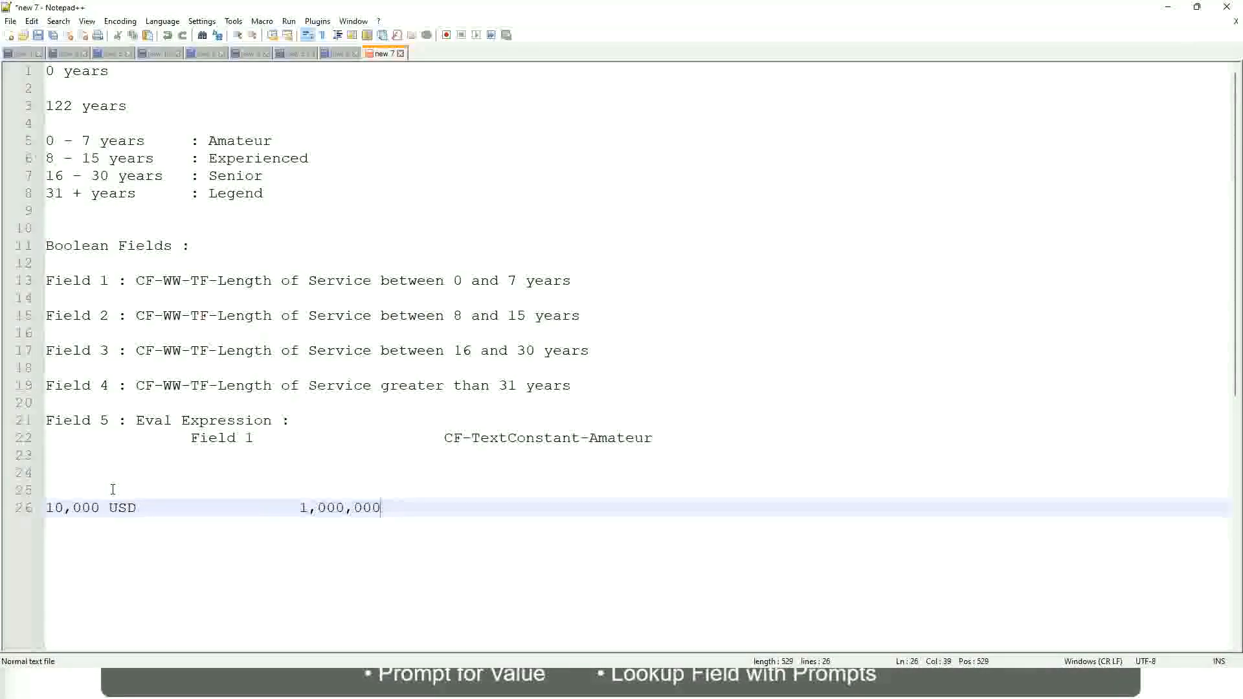
pyautogui.press('Left')
pyautogui.press('Left')
pyautogui.press('Left')
pyautogui.press('Left')
pyautogui.press('Left')
pyautogui.press('Left')
pyautogui.press('Left')
pyautogui.press('Left')
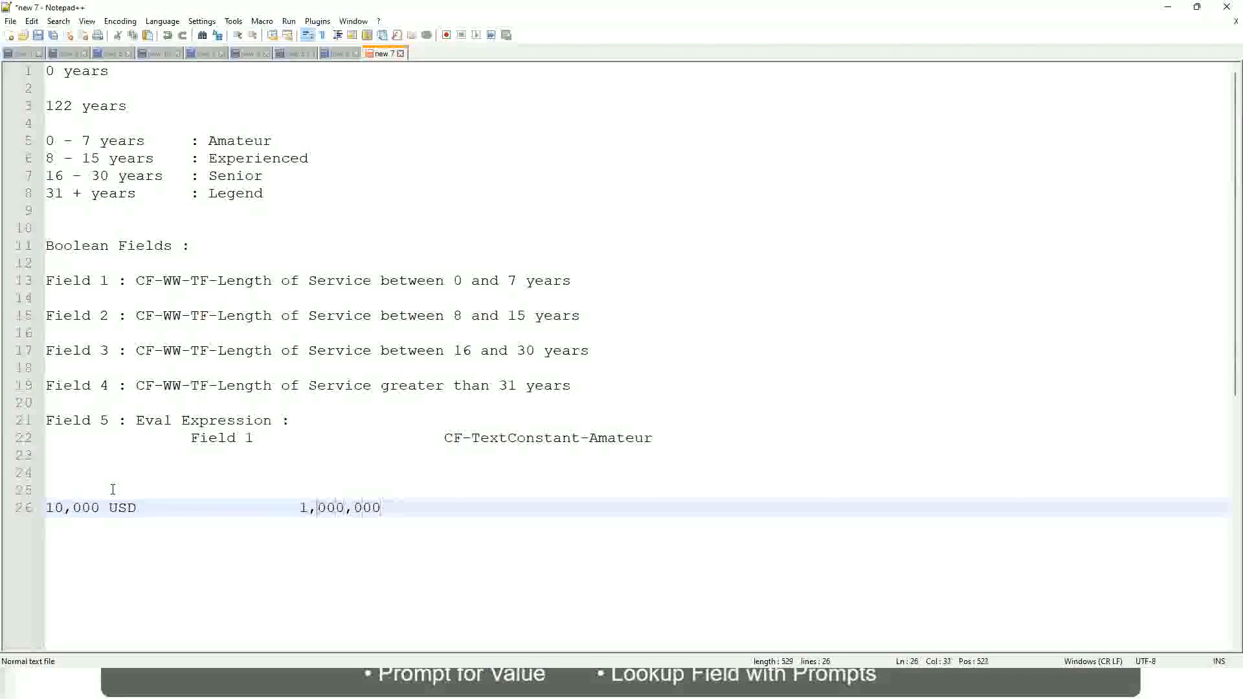
pyautogui.press('Right')
pyautogui.press('Right')
pyautogui.press('Right')
pyautogui.press('Right')
pyautogui.press('Right')
pyautogui.press('Right')
pyautogui.press('Right')
pyautogui.press('Right')
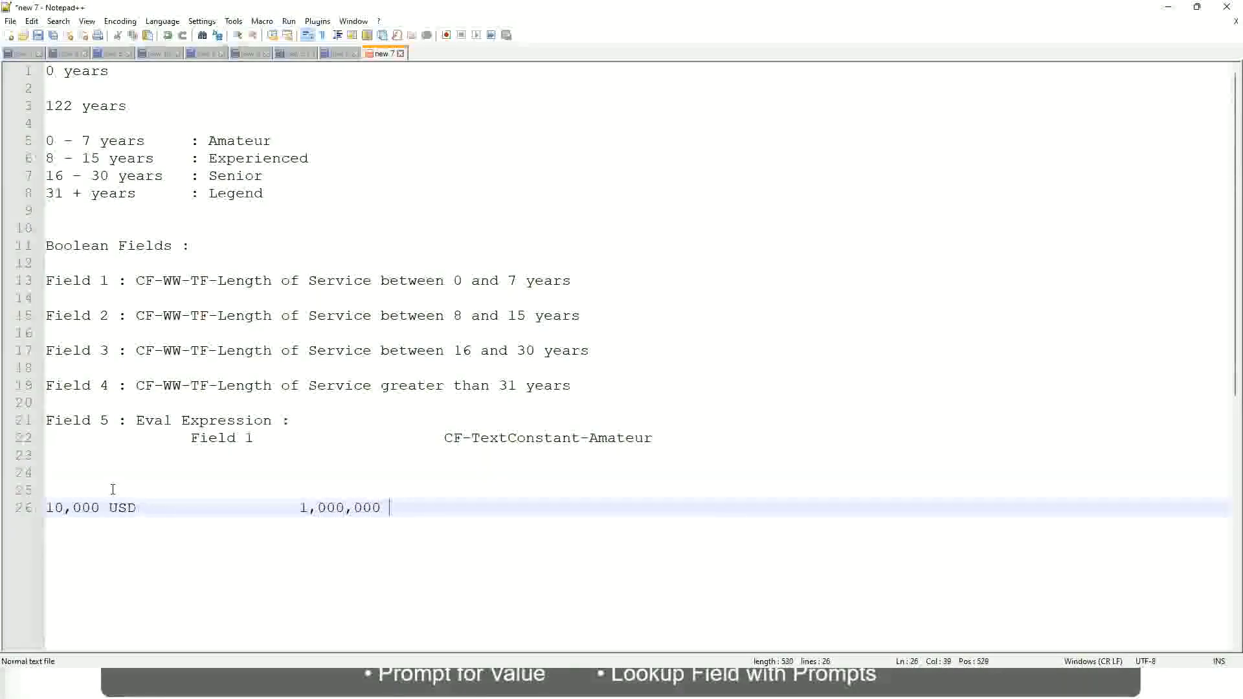
pyautogui.write('USD')
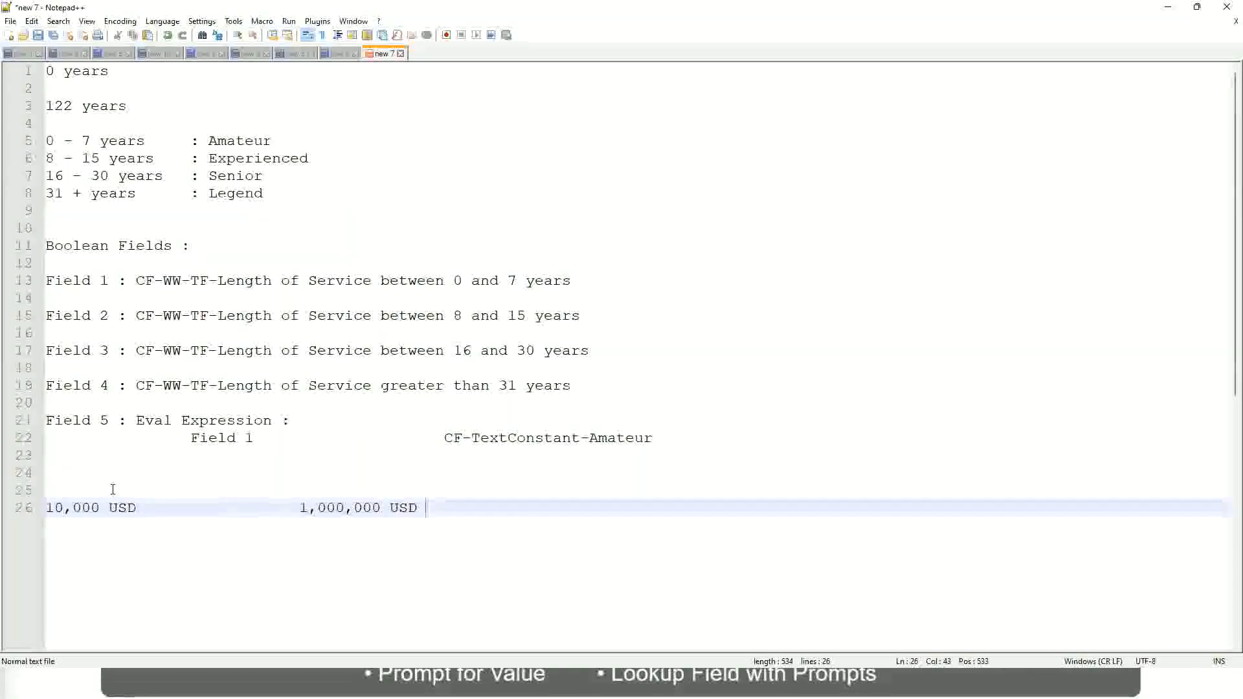
# Write the band "10 - 50,000 : Low" below the two USD amounts, leaving one blank line between
pyautogui.press('Return')
pyautogui.press('Return')
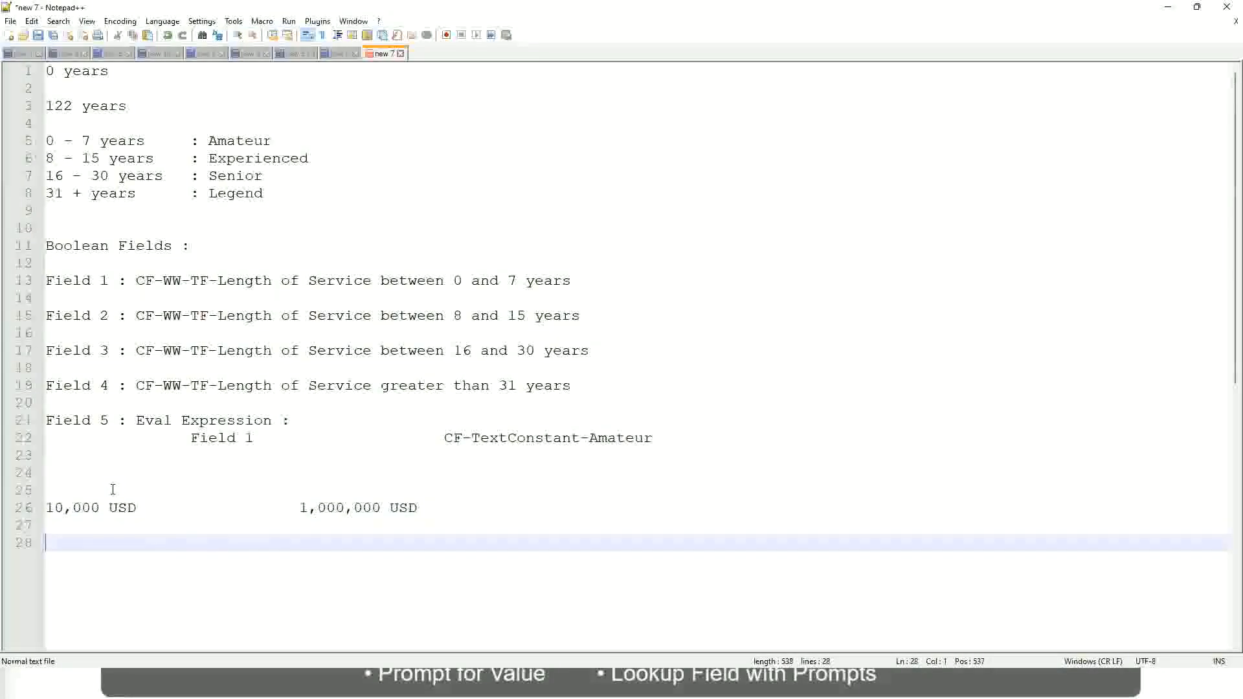
pyautogui.write('10 - 50,000')
pyautogui.press('Tab')
pyautogui.press('Tab')
pyautogui.press('Tab')
pyautogui.press('Tab')
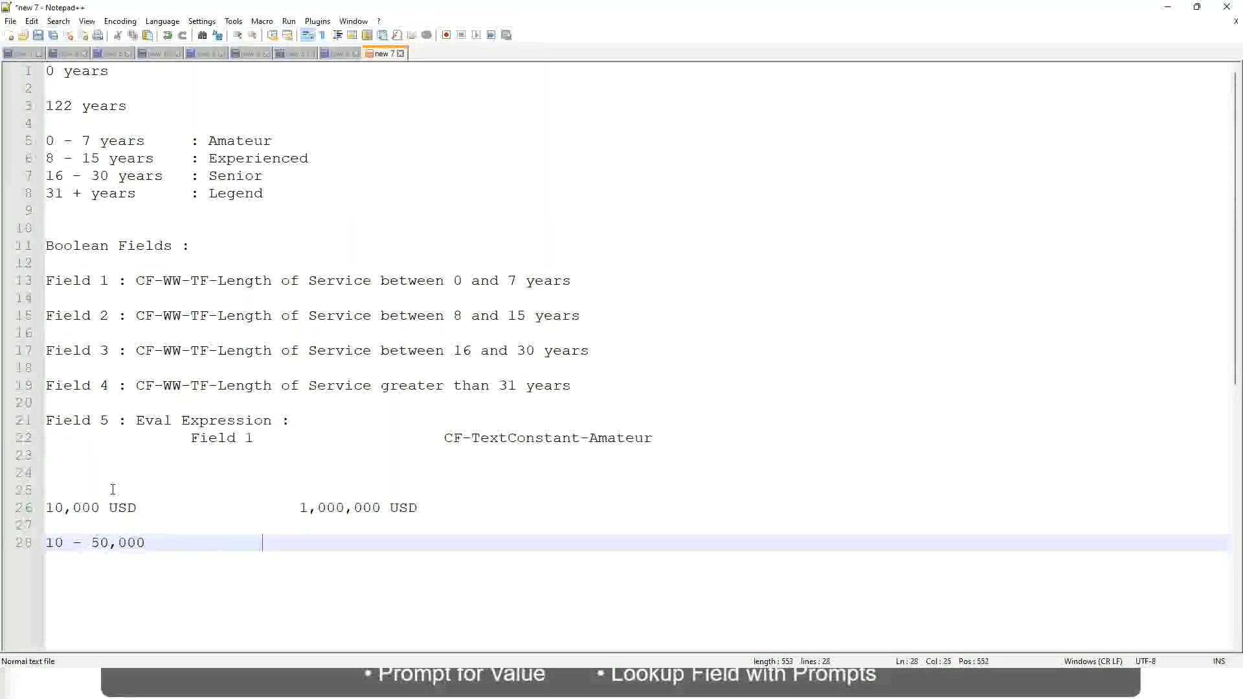
pyautogui.write(': Low')
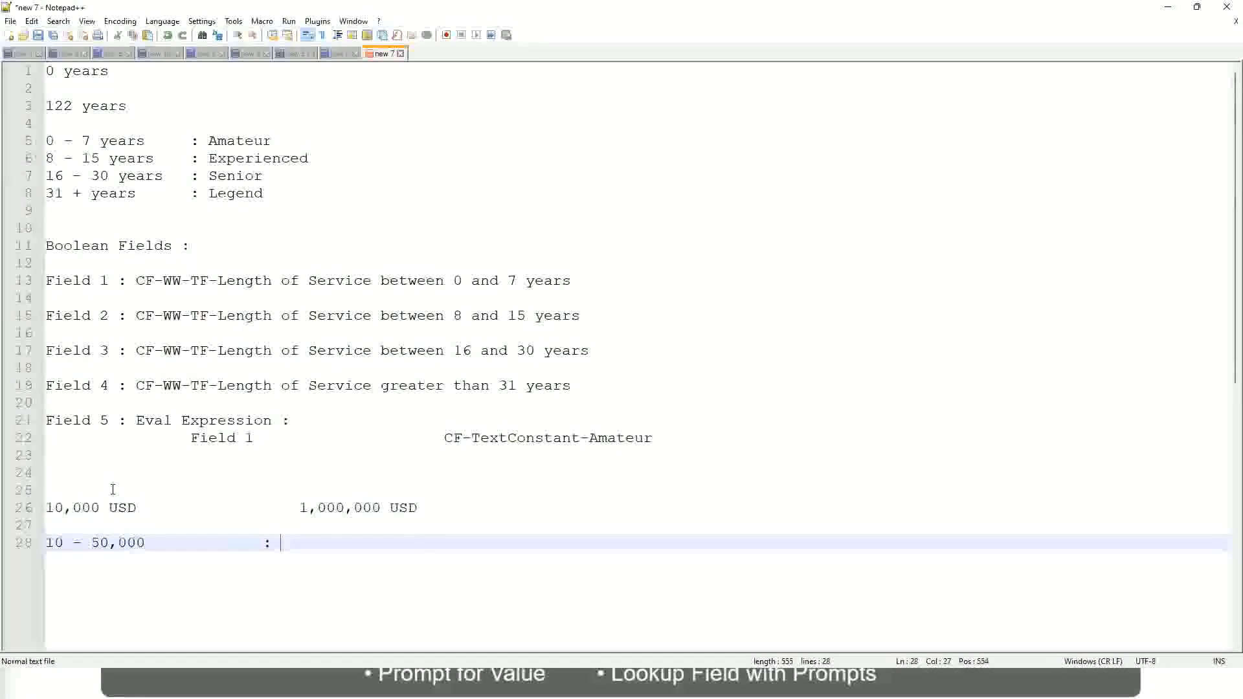
# Write the band "50,001 - 150,000 : Medium" directly under the Low band, with its label aligned
pyautogui.press('Return')
pyautogui.press('Return')
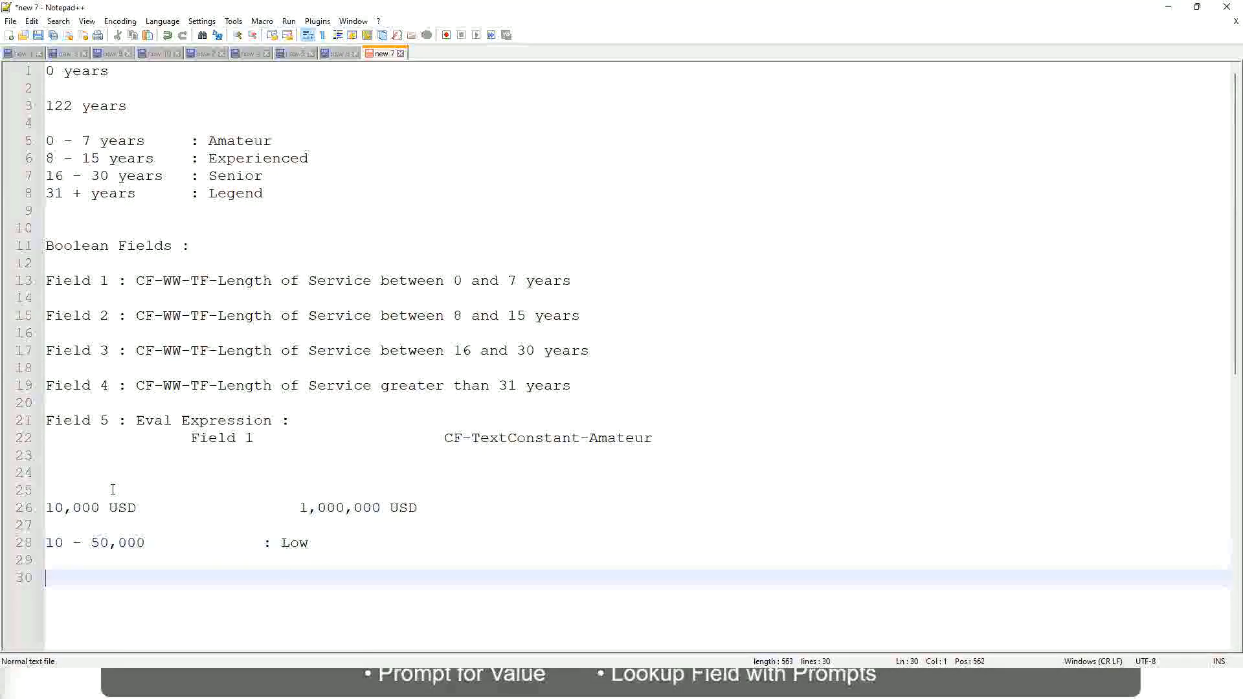
pyautogui.press('Up')
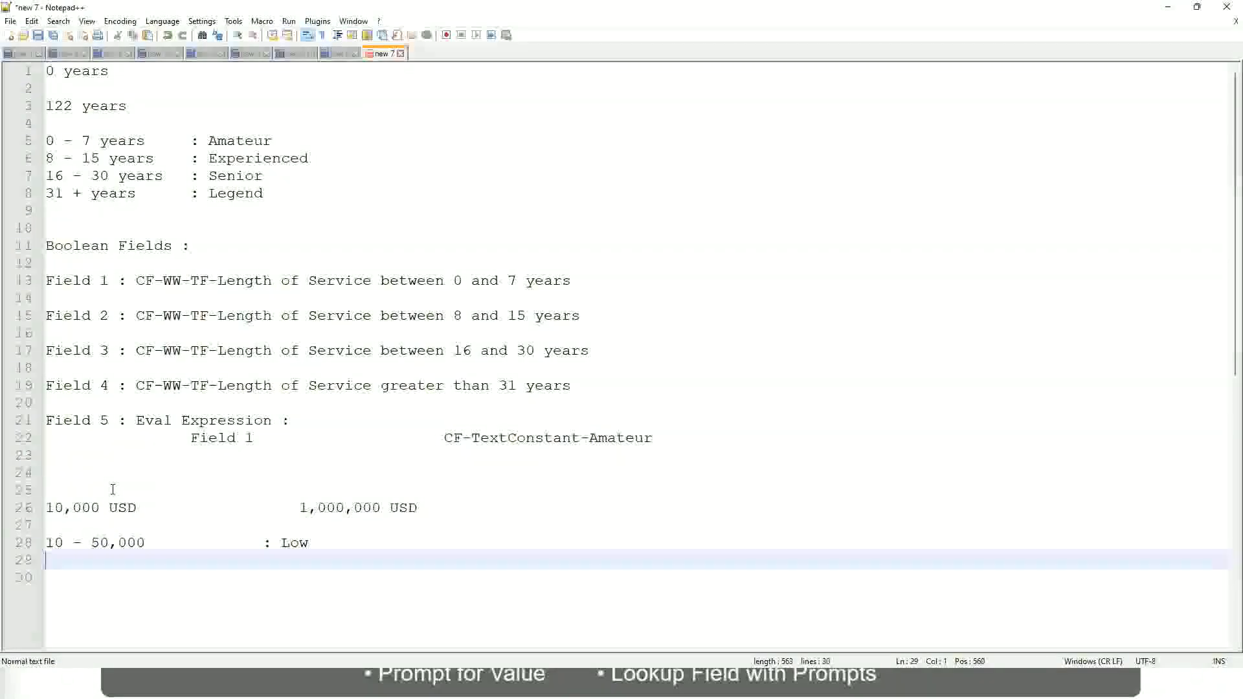
pyautogui.write('50,001 ')
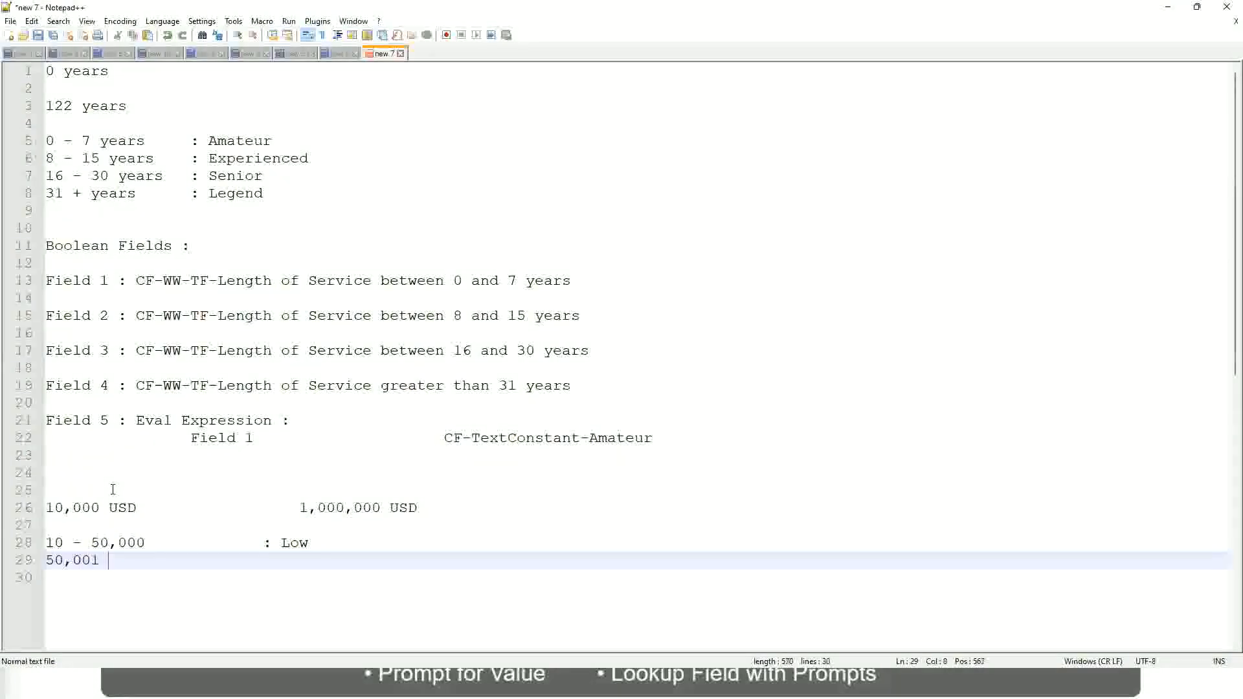
pyautogui.write('- 1')
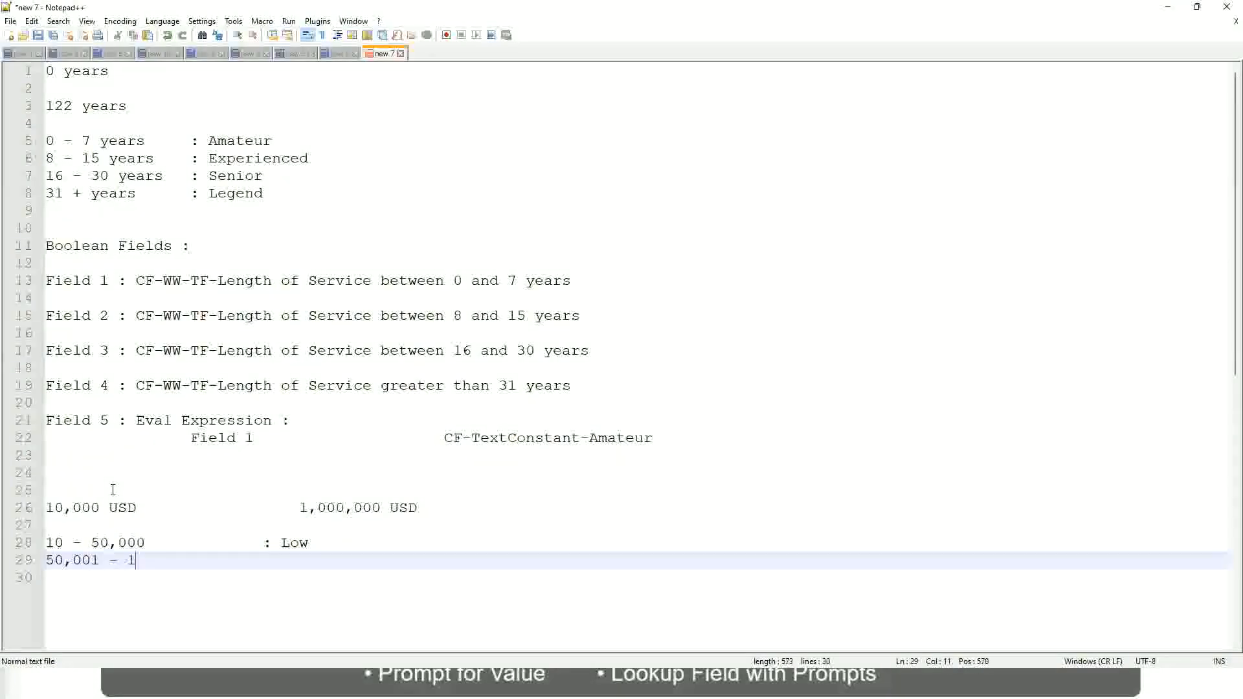
pyautogui.write('50,000')
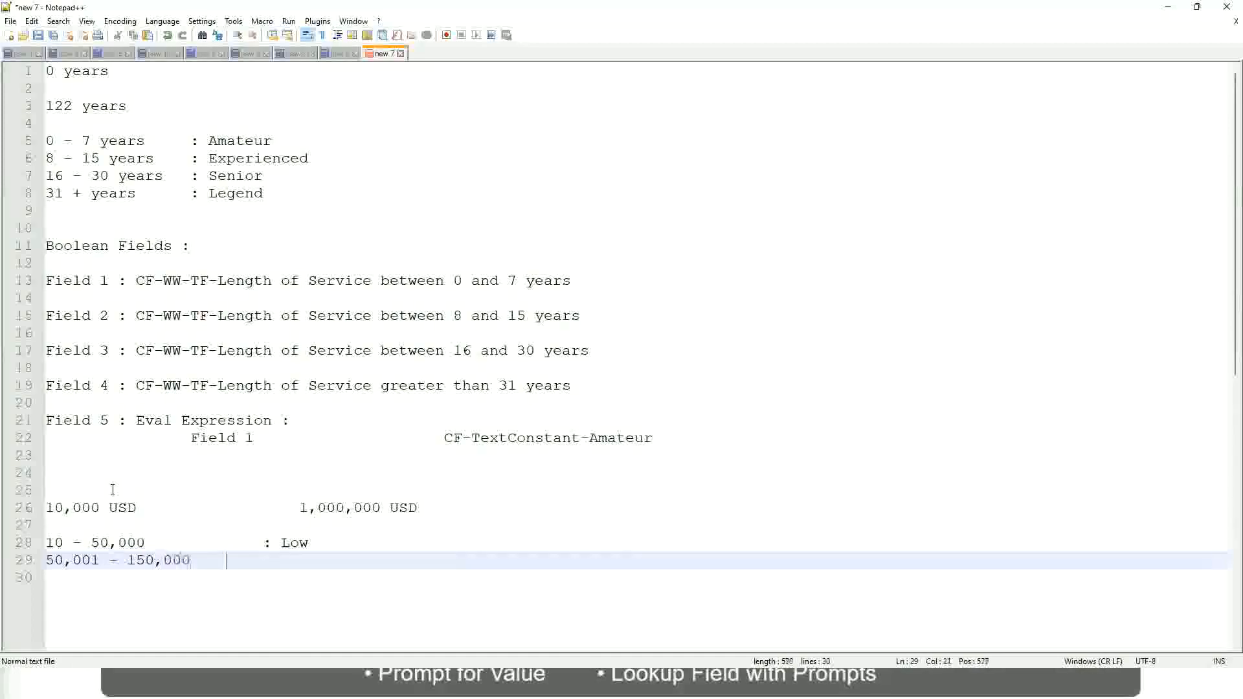
pyautogui.press('Tab')
pyautogui.press('Tab')
pyautogui.write(': Med')
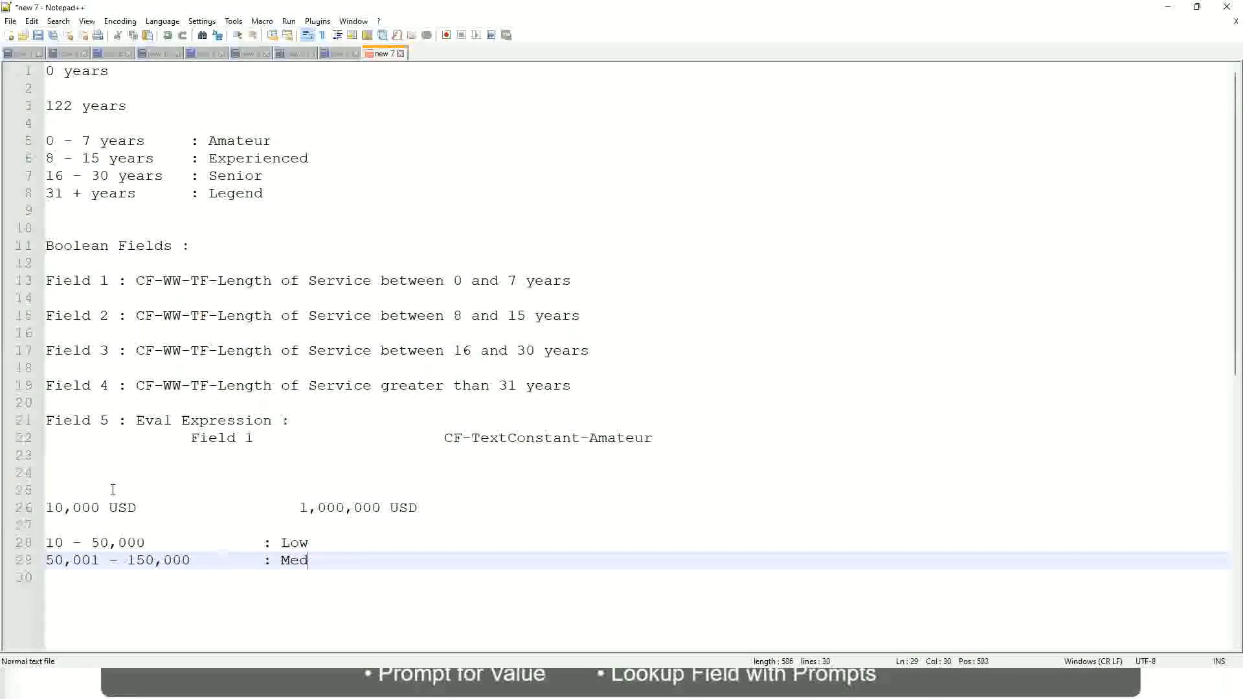
pyautogui.write('ium')
# Write the band "> 150,000 : High" under the Medium band, with its label aligned
pyautogui.press('Return')
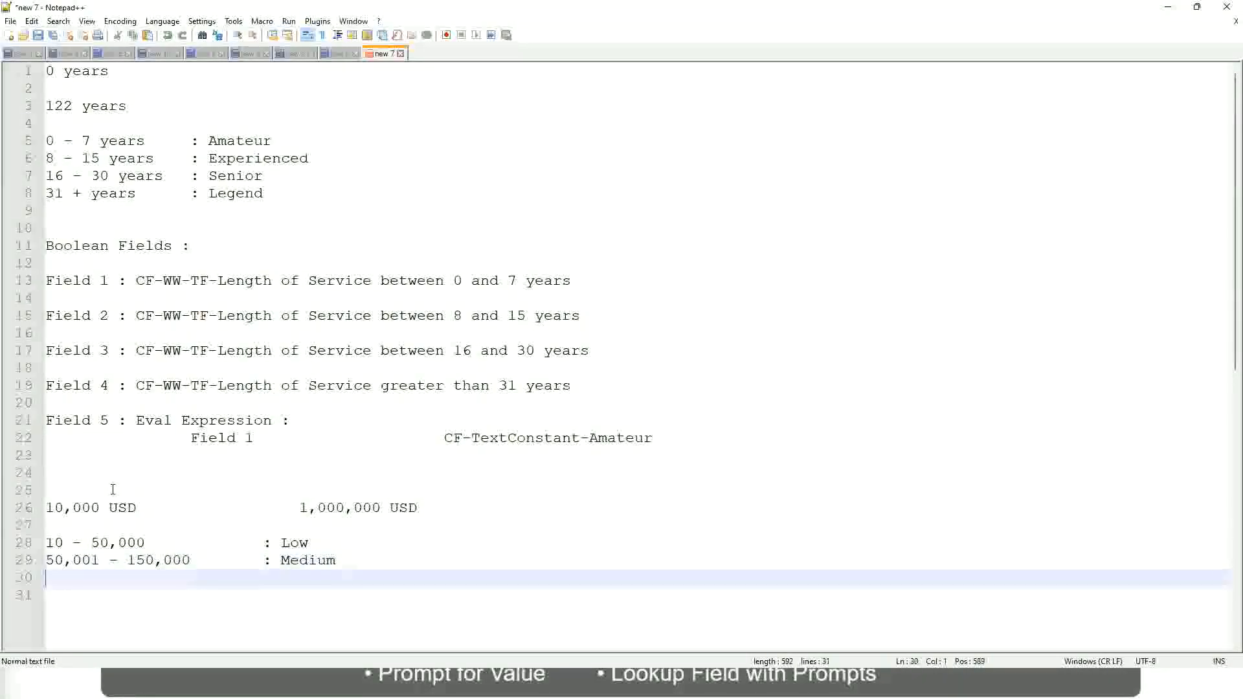
pyautogui.write('> 1')
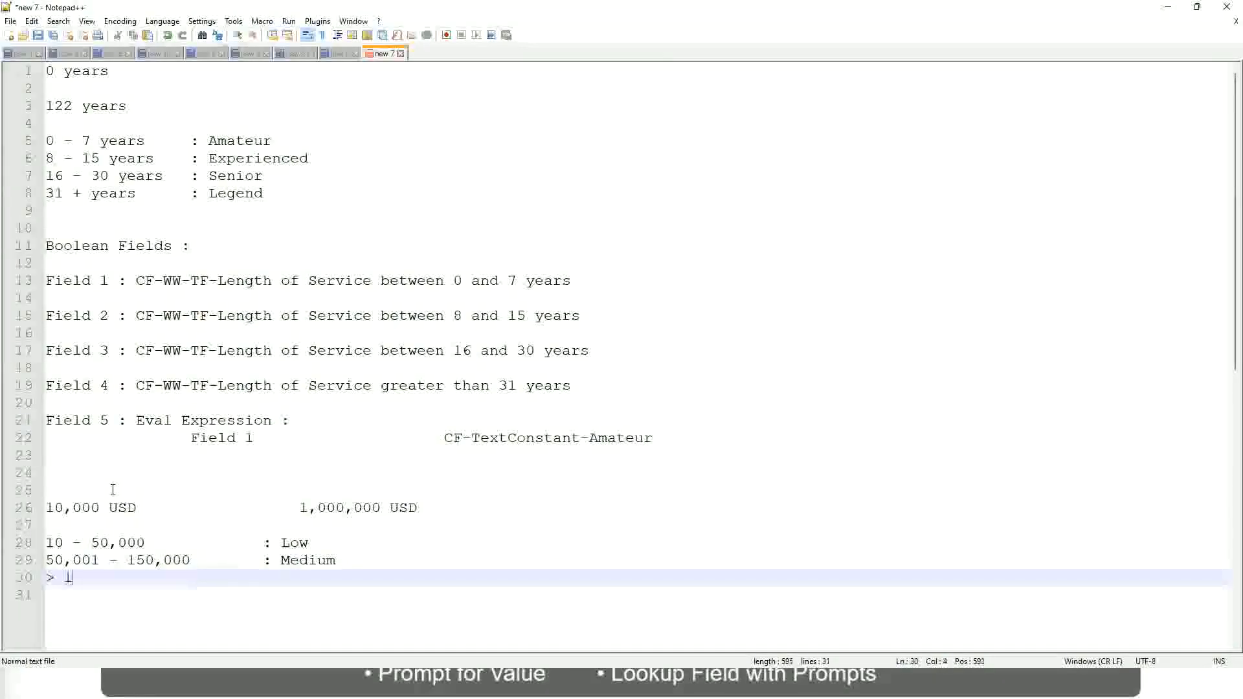
pyautogui.write('50,000')
pyautogui.press('Tab')
pyautogui.press('Tab')
pyautogui.press('Tab')
pyautogui.press('Tab')
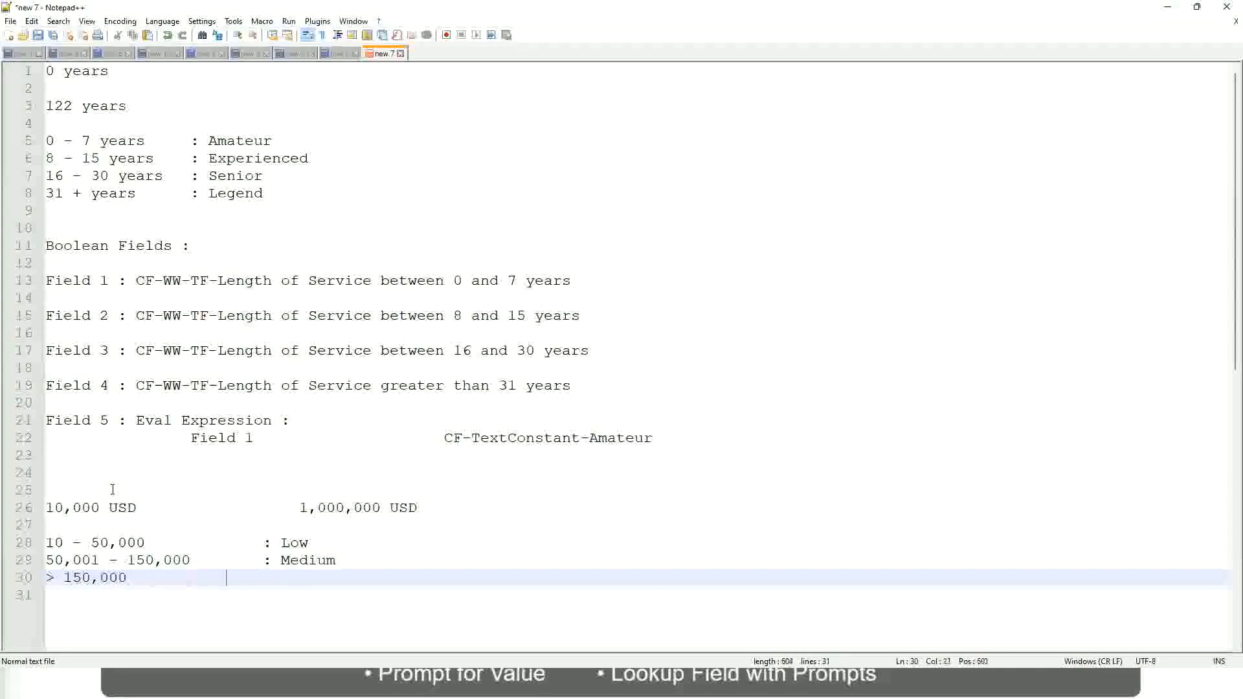
pyautogui.write(': High')
# Review the lower and upper USD amounts against the Low, Medium and High bands in the notes
pyautogui.click(55, 506)
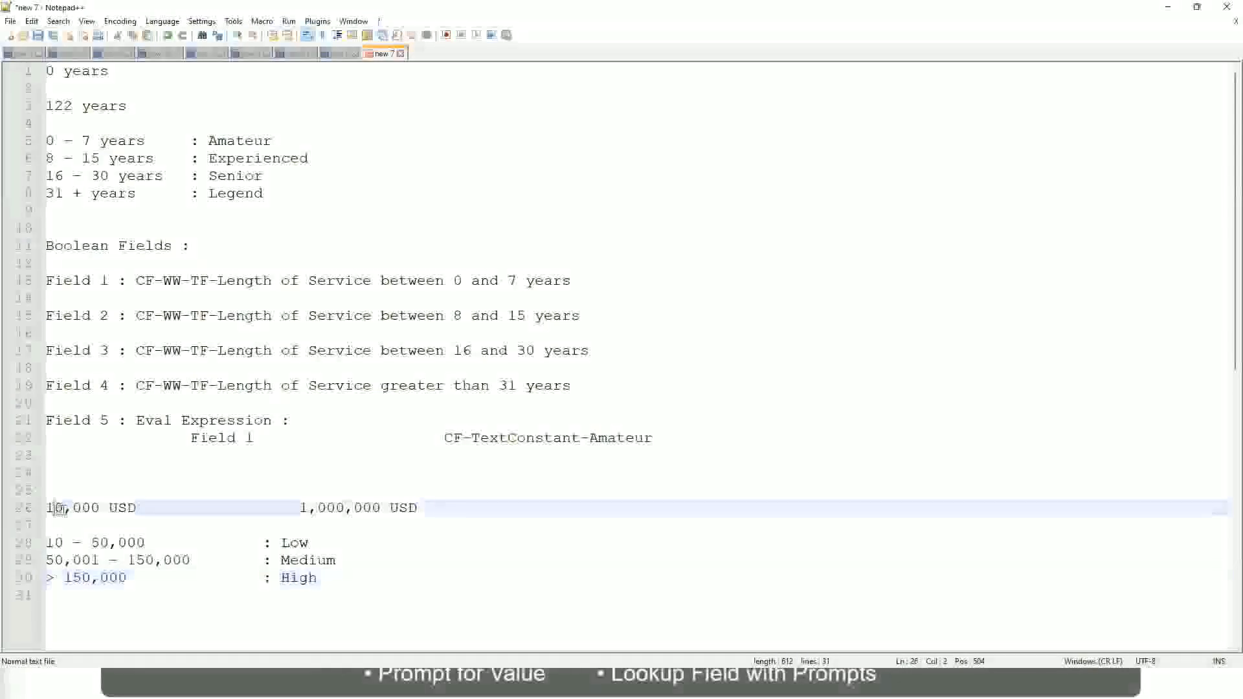
pyautogui.doubleClick(371, 508)
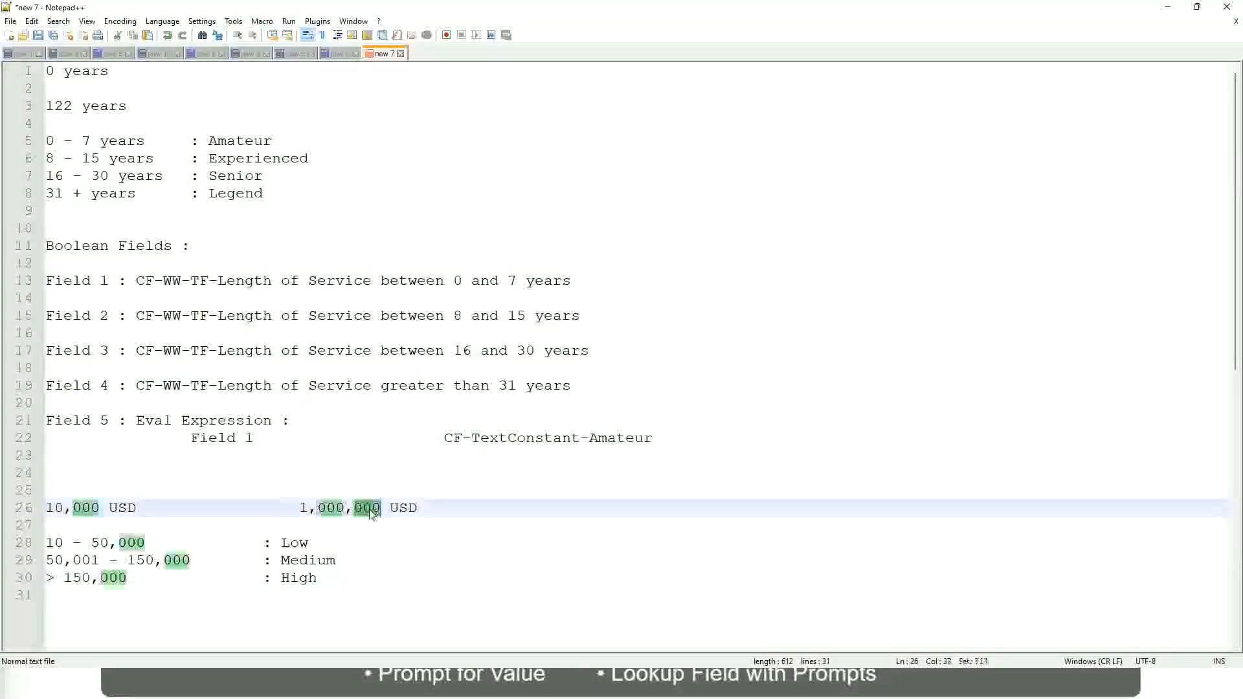
pyautogui.click(226, 560)
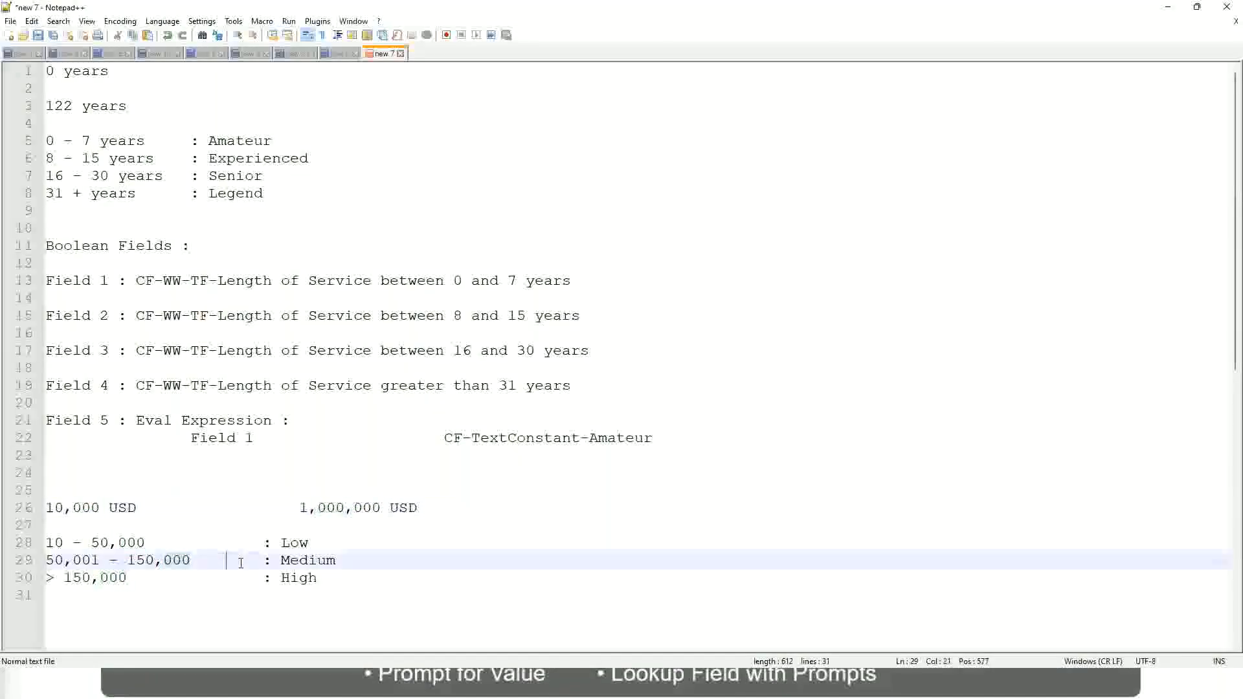
pyautogui.click(40, 508)
pyautogui.click(384, 509)
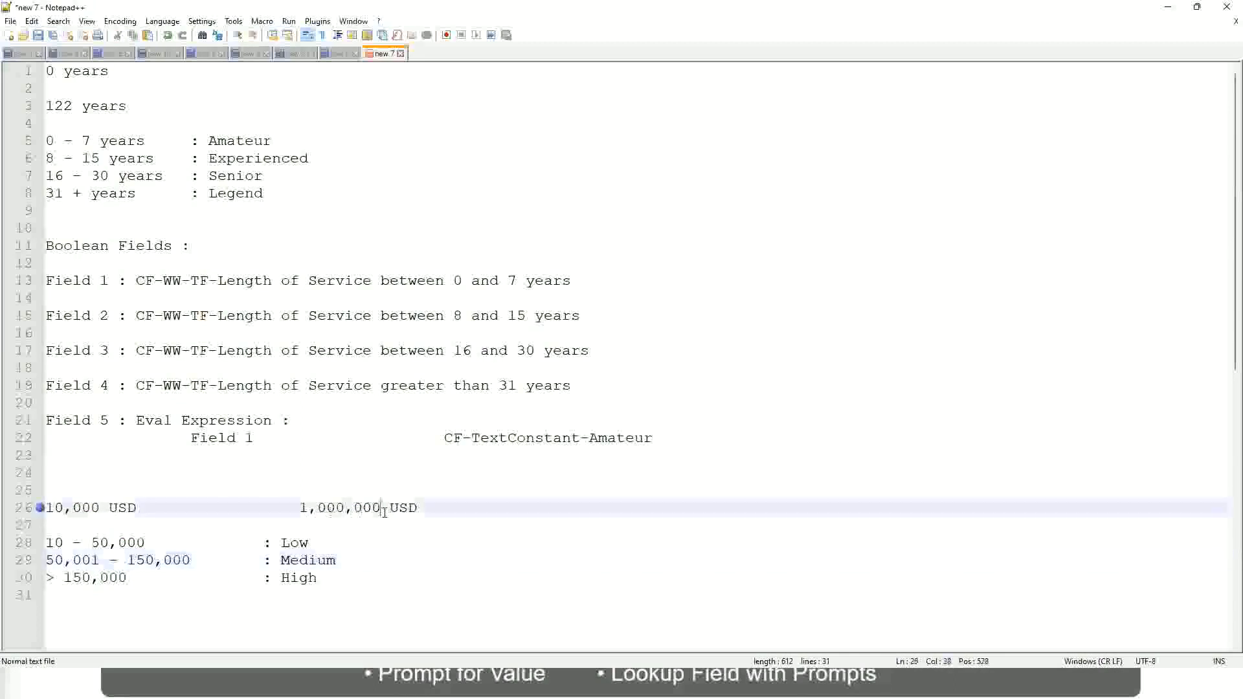
pyautogui.click(299, 543)
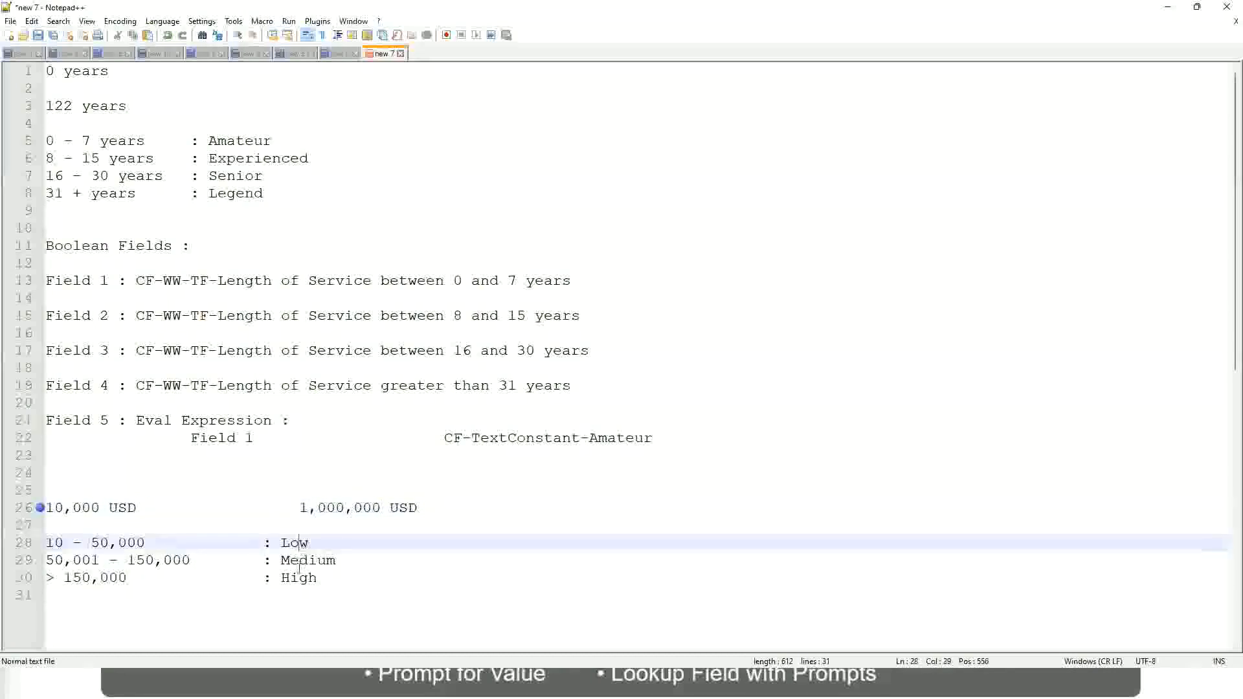
pyautogui.click(299, 581)
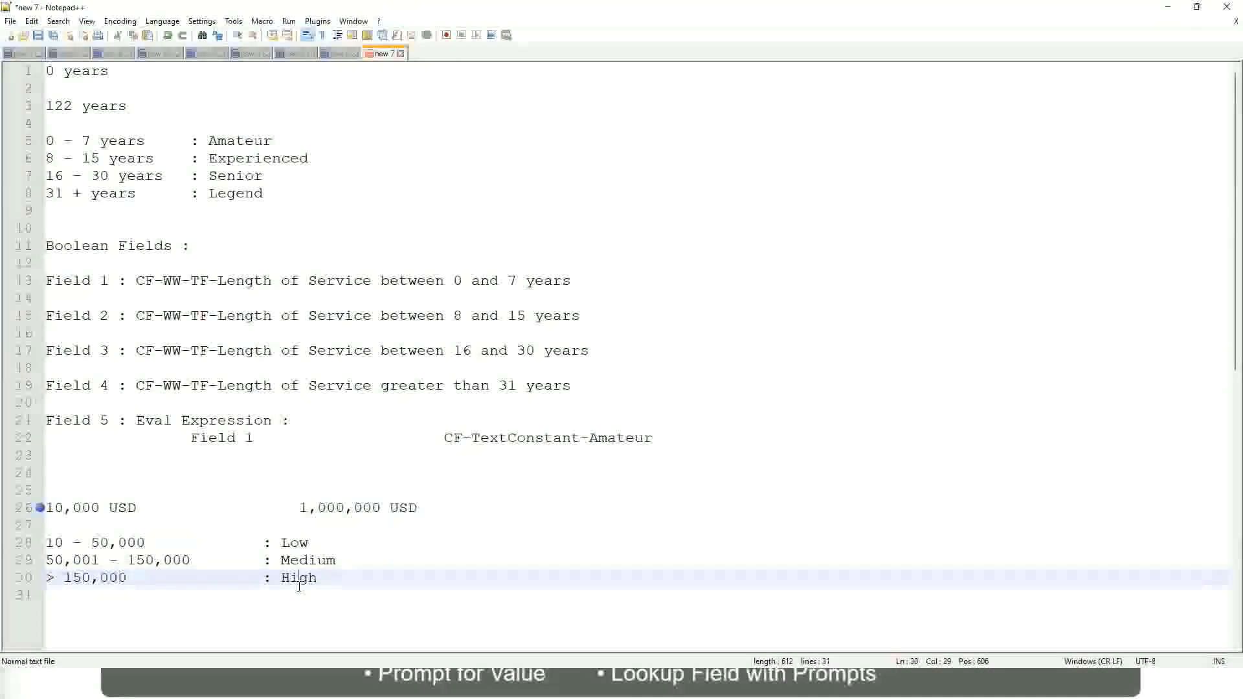
pyautogui.click(155, 526)
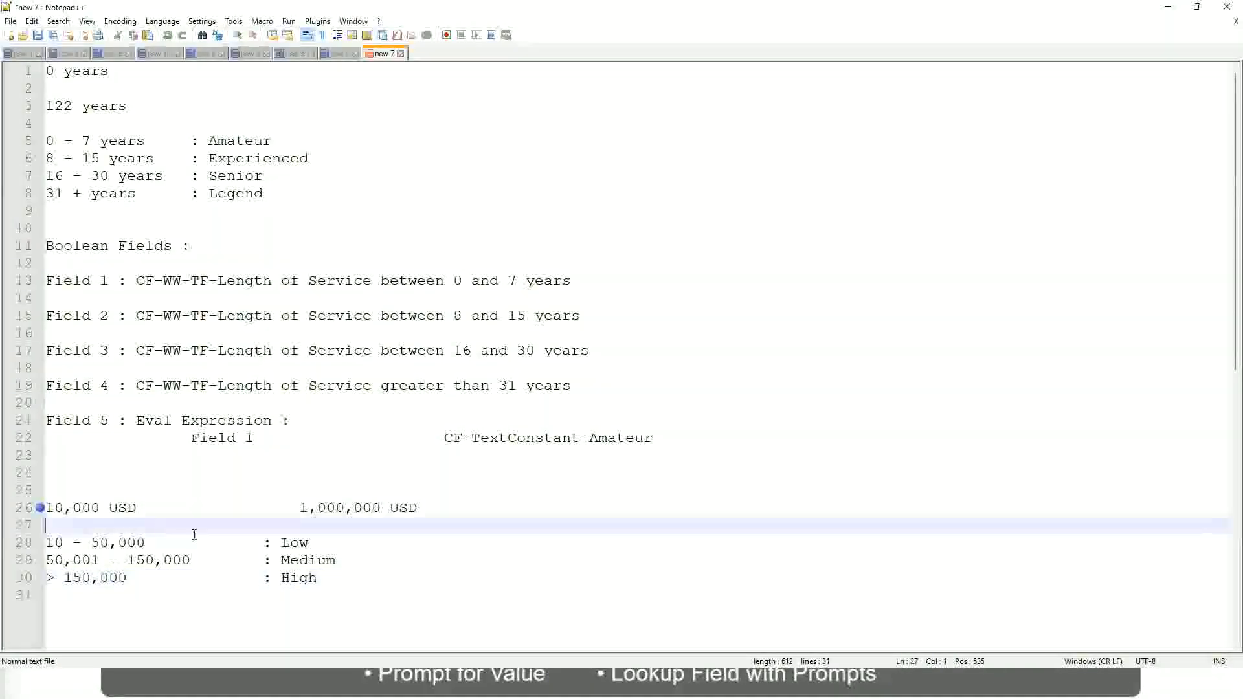
pyautogui.click(317, 578)
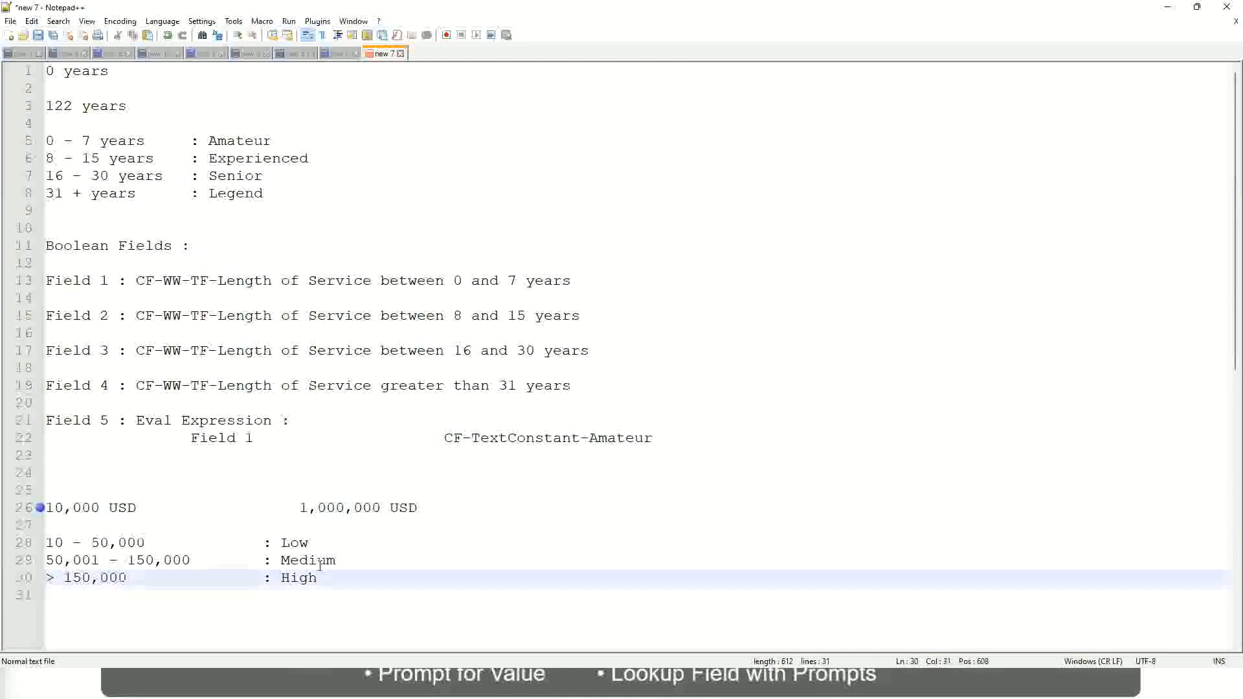